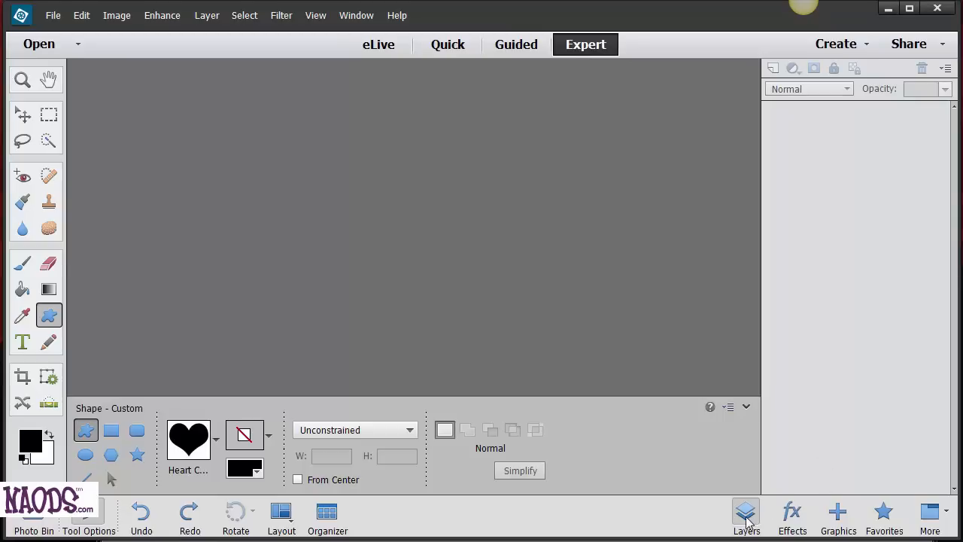
# Create a new blank document 6 inches wide by 6 inches high and enlarge its window around the canvas
pyautogui.click(53, 15)
pyautogui.moveTo(150, 32)
pyautogui.click(249, 45)
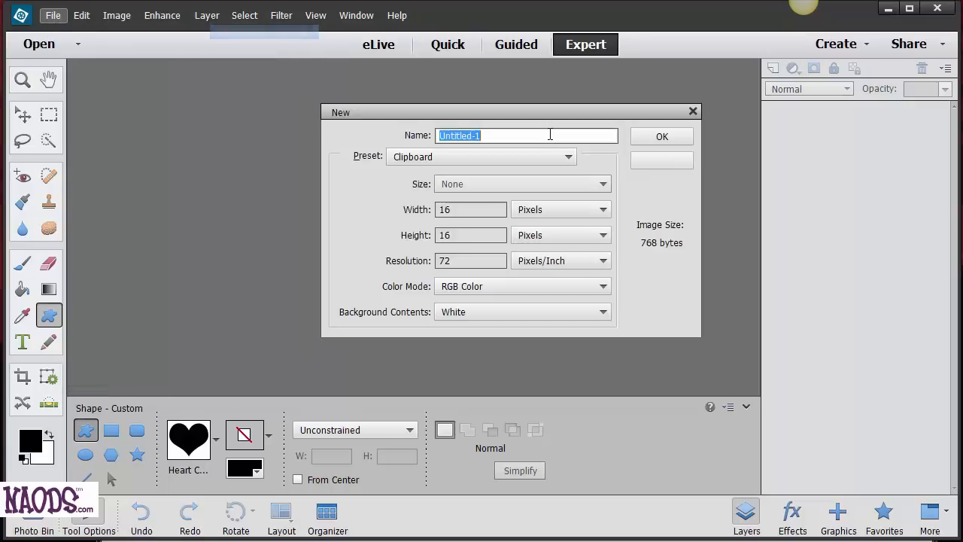
pyautogui.click(561, 216)
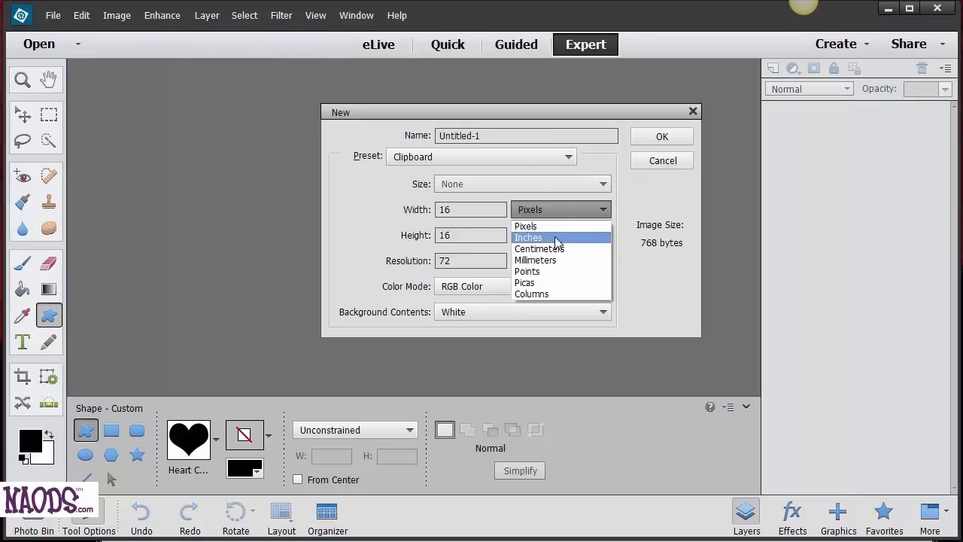
pyautogui.click(554, 237)
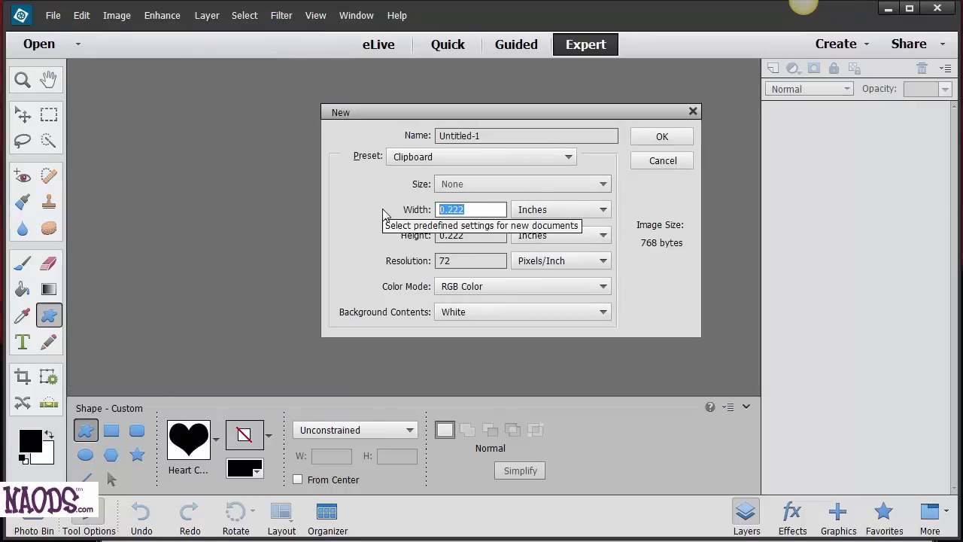
pyautogui.write('6')
pyautogui.press('Tab')
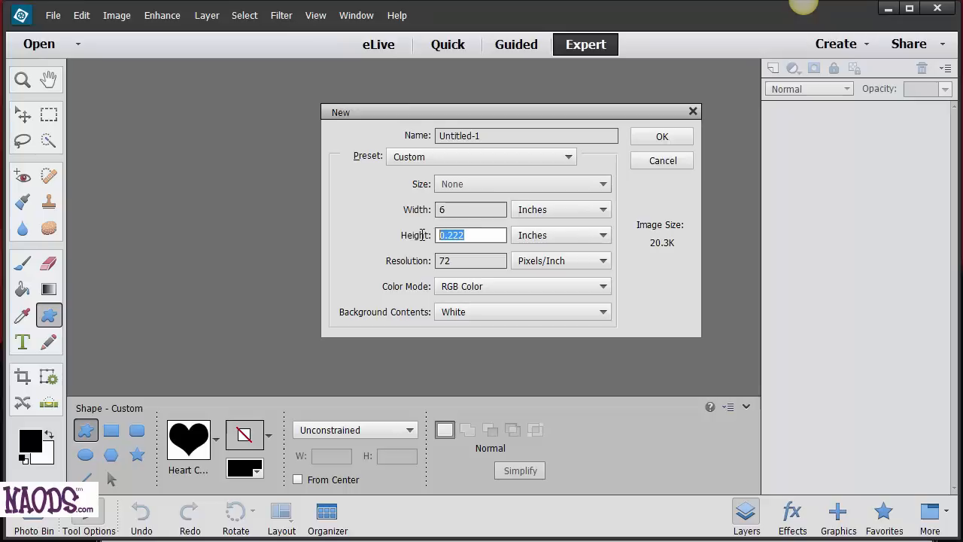
pyautogui.write('6')
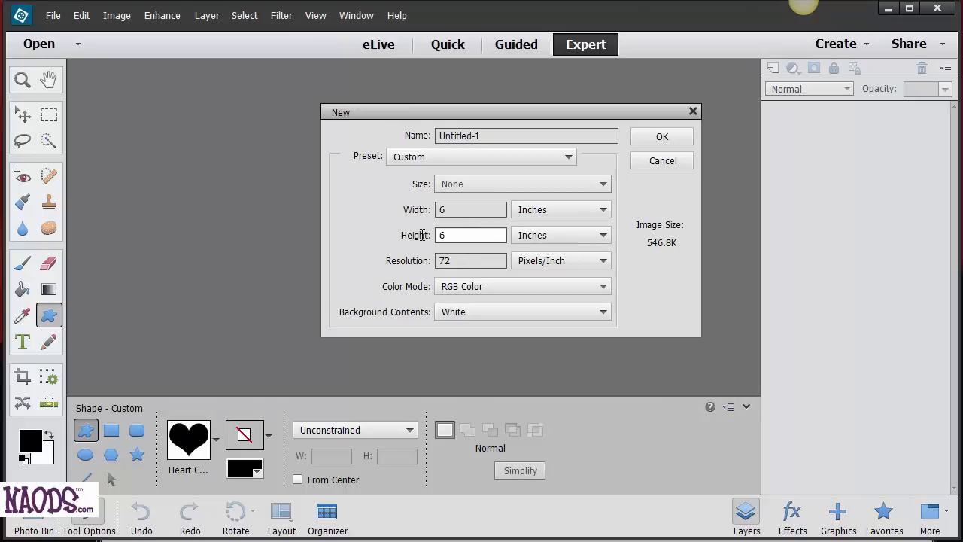
pyautogui.click(663, 140)
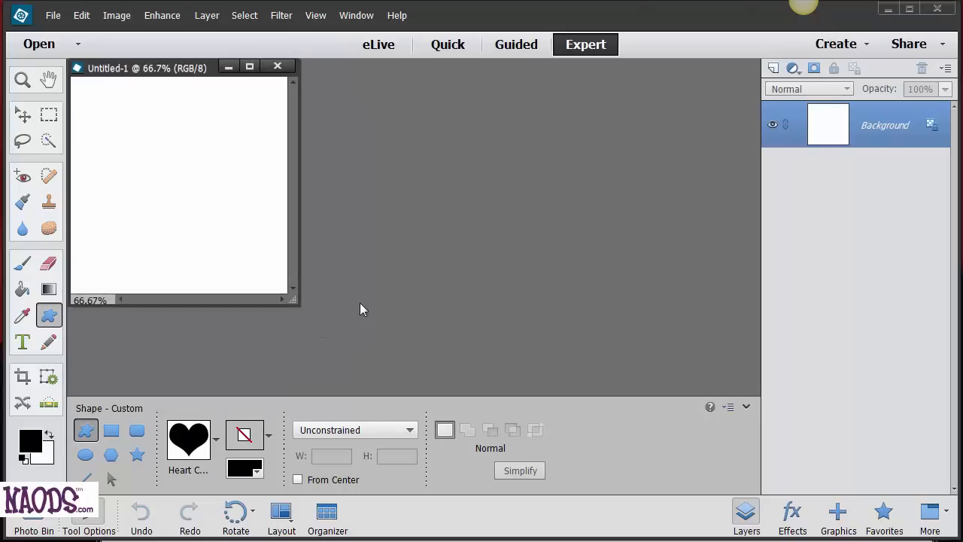
pyautogui.moveTo(295, 301); pyautogui.dragTo(727, 386)
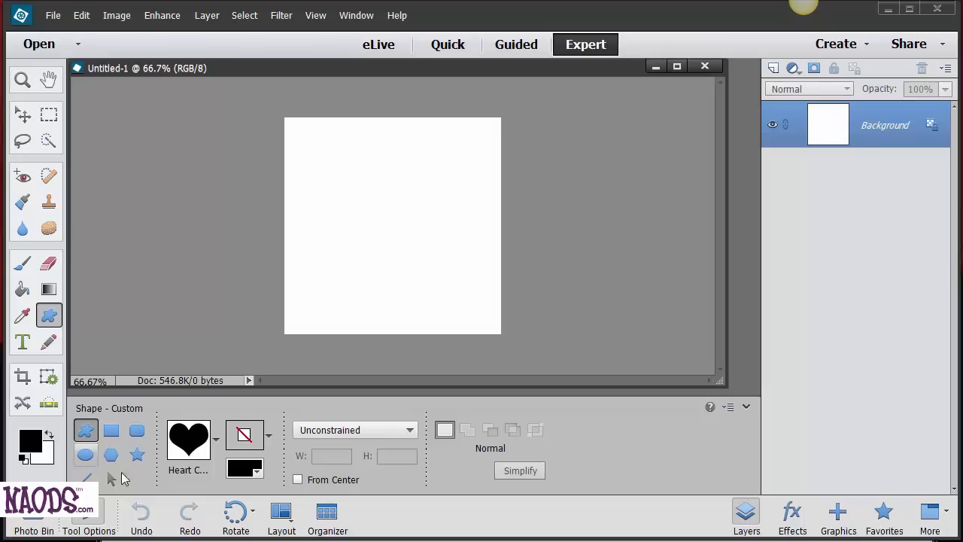
# Draw a black rectangle in the middle of the canvas and a black six-pointed star centred over it
pyautogui.click(112, 432)
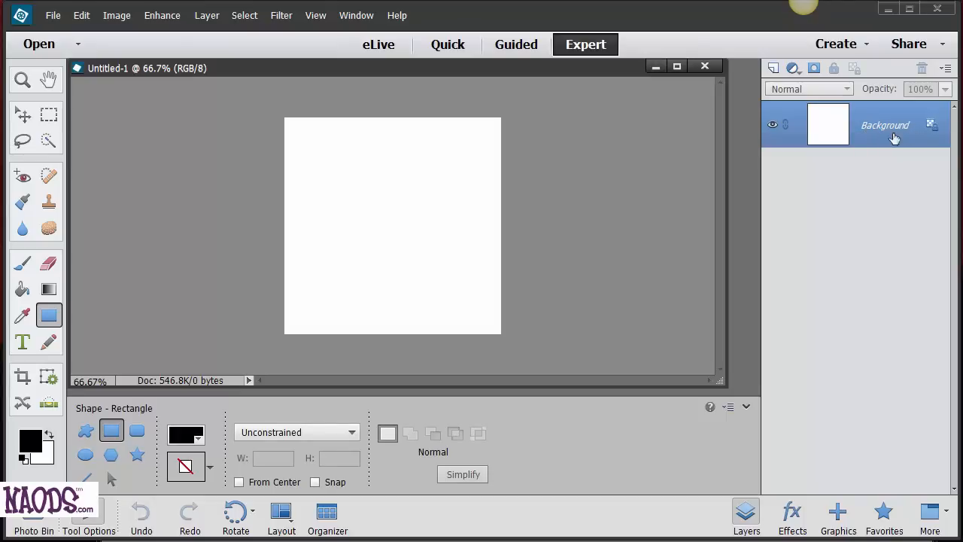
pyautogui.moveTo(332, 164); pyautogui.dragTo(456, 272)
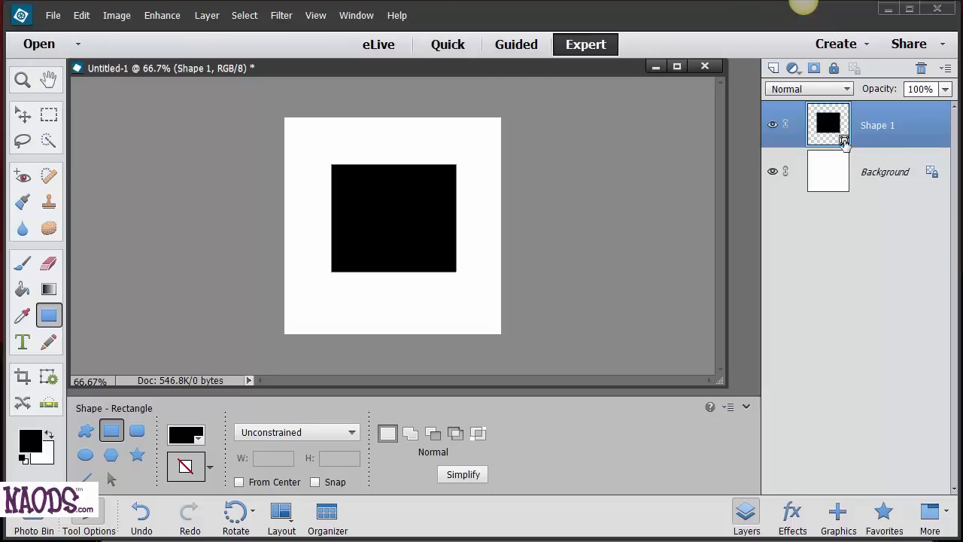
pyautogui.click(138, 455)
pyautogui.moveTo(323, 162); pyautogui.dragTo(414, 220)
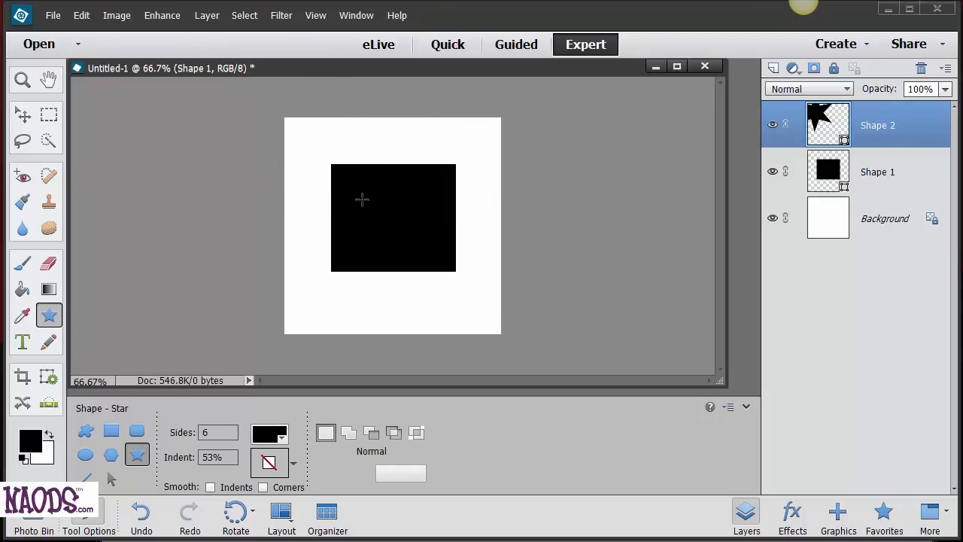
pyautogui.click(29, 117)
pyautogui.moveTo(331, 180); pyautogui.dragTo(402, 227)
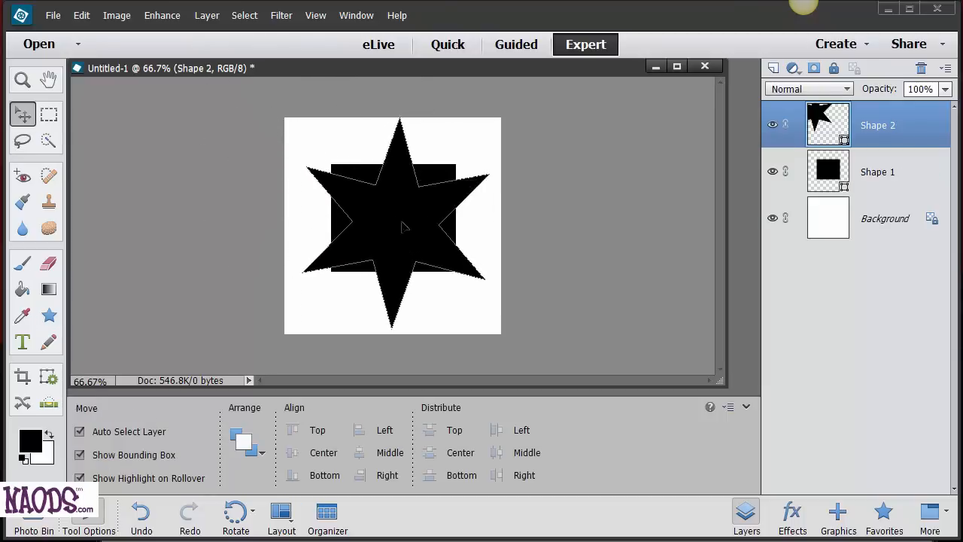
# Recolor the star yellow from the default color swatches
pyautogui.click(50, 318)
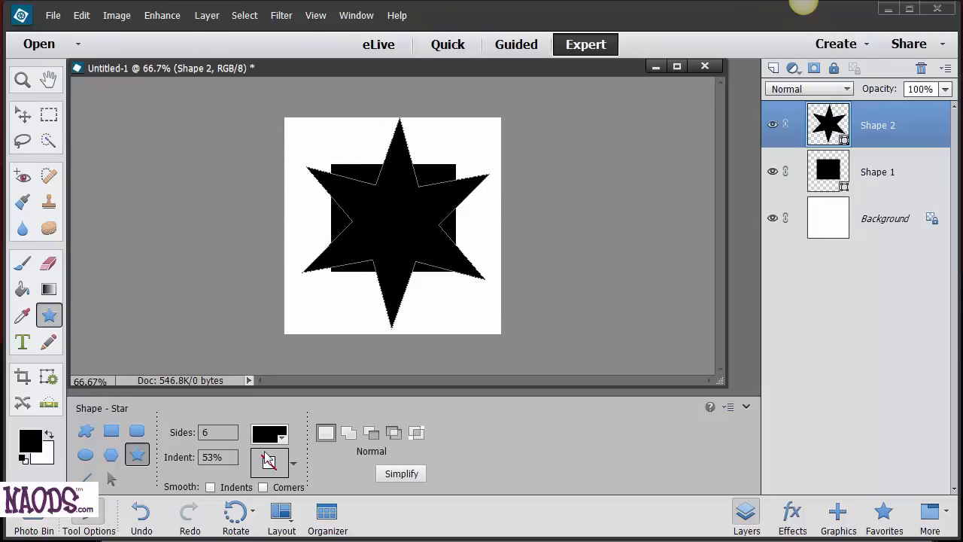
pyautogui.click(274, 436)
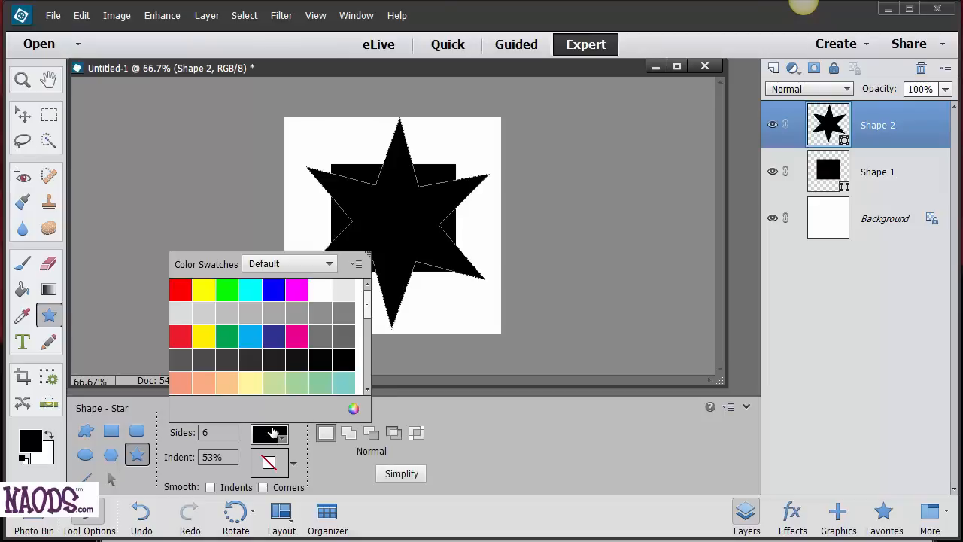
pyautogui.click(208, 332)
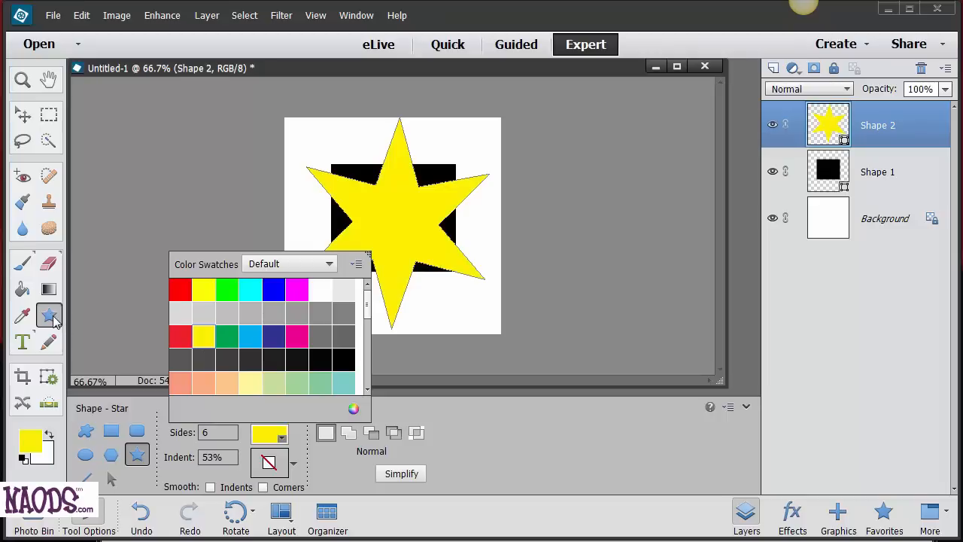
pyautogui.click(353, 411)
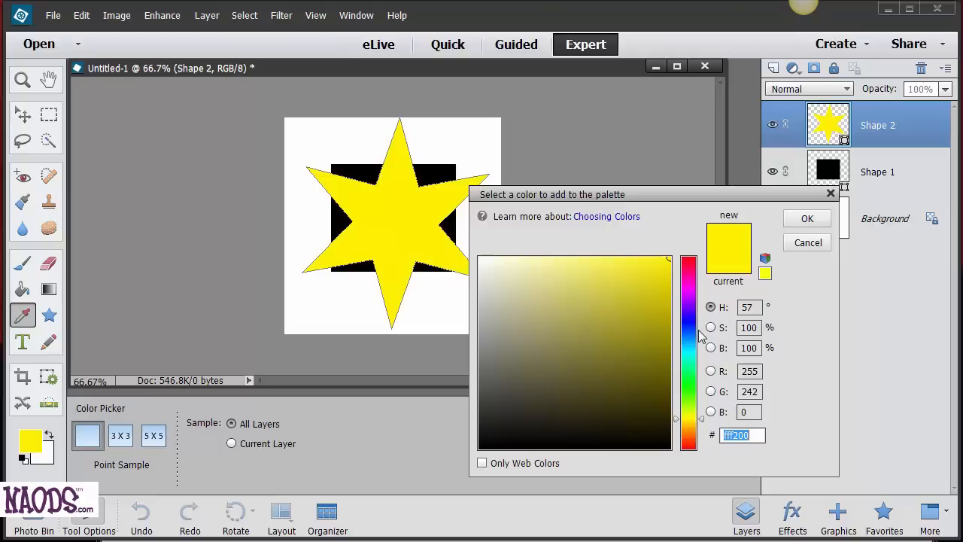
pyautogui.click(809, 242)
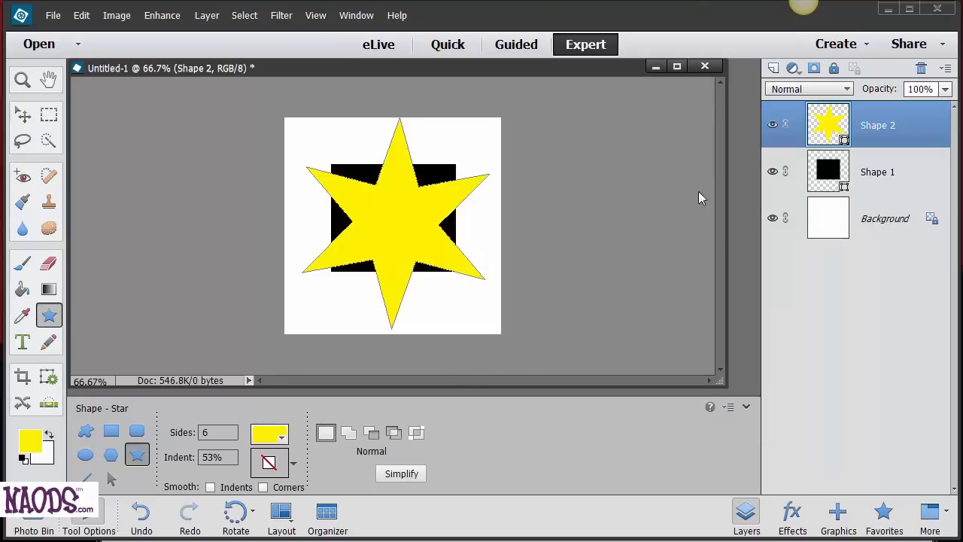
# Draw a circle over the centre of the star with the Ellipse tool and color it red
pyautogui.click(86, 456)
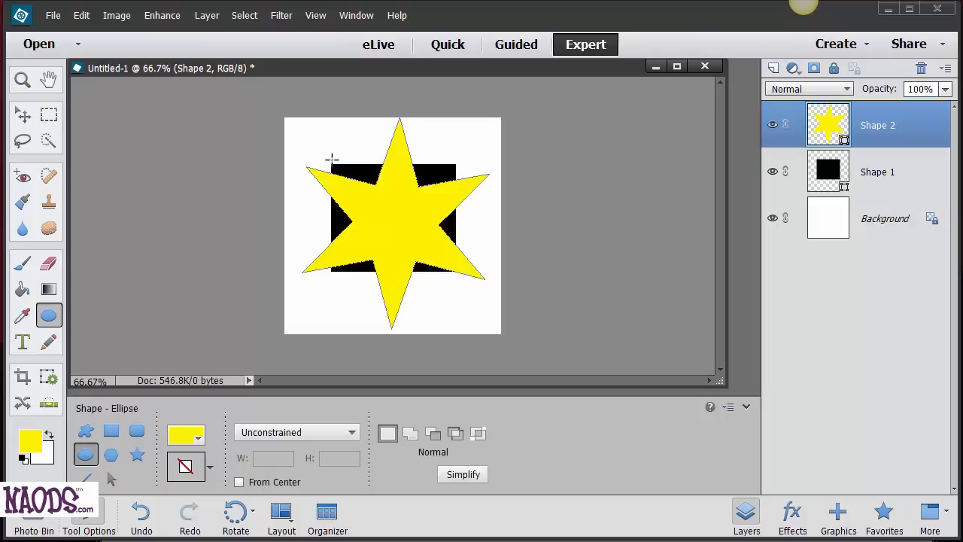
pyautogui.moveTo(332, 159); pyautogui.dragTo(474, 290)
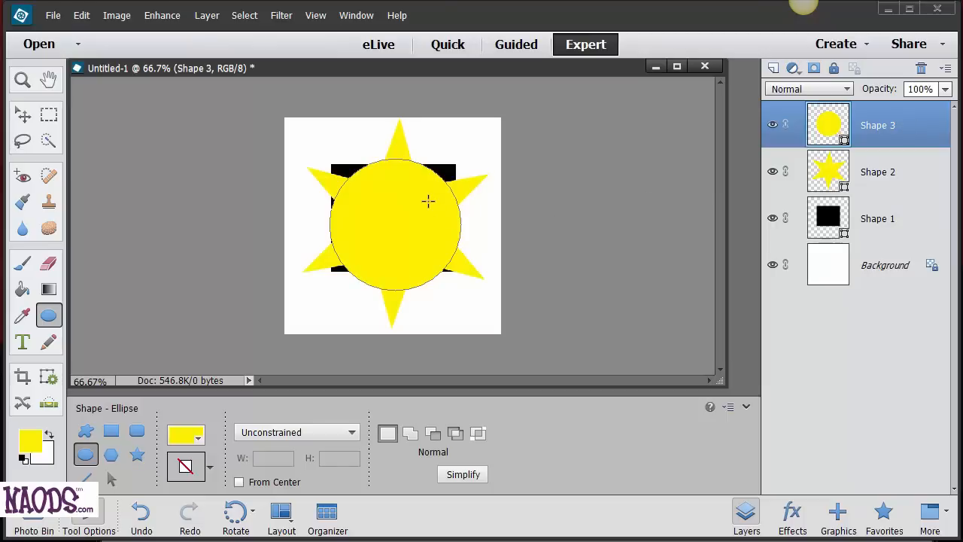
pyautogui.click(191, 435)
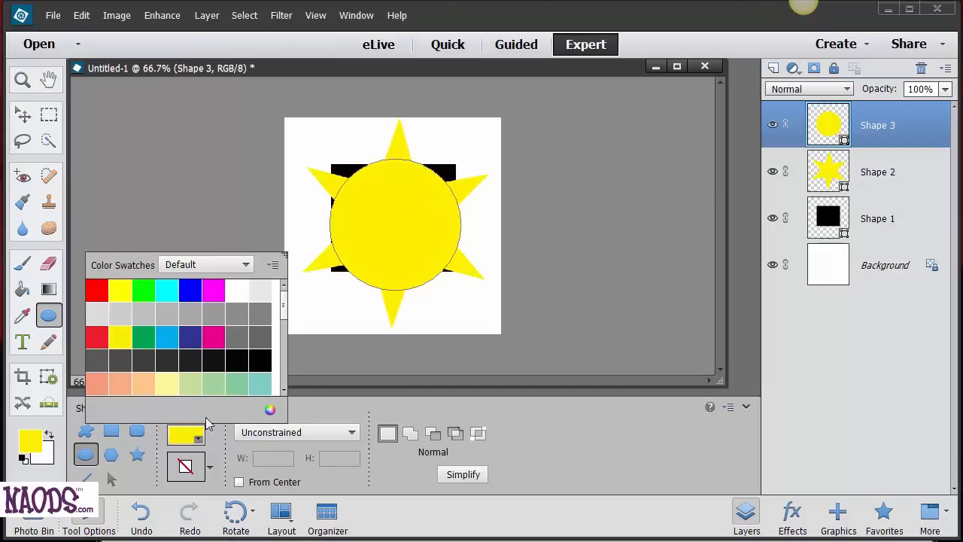
pyautogui.click(96, 291)
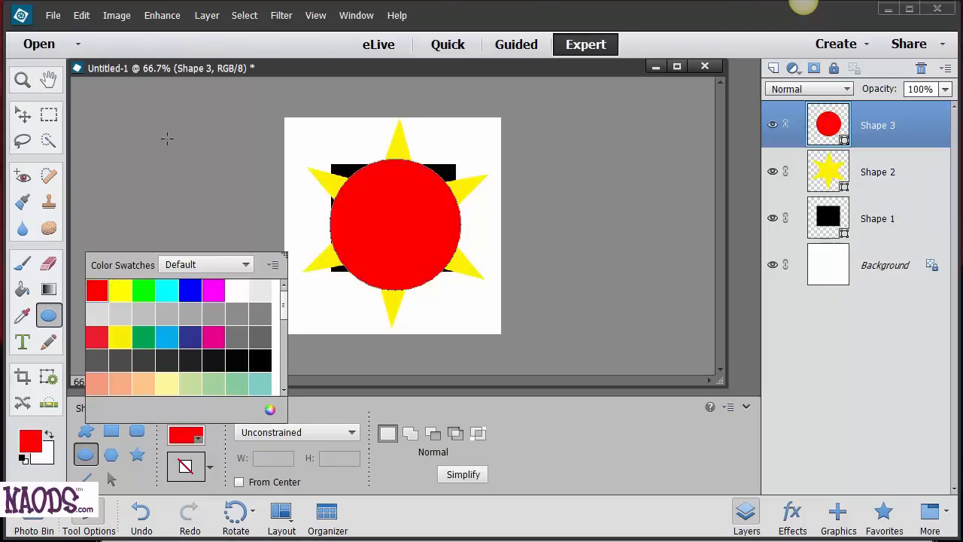
# Reorder the layers so the red circle sits below the black rectangle, directly above the Background
pyautogui.press('v')
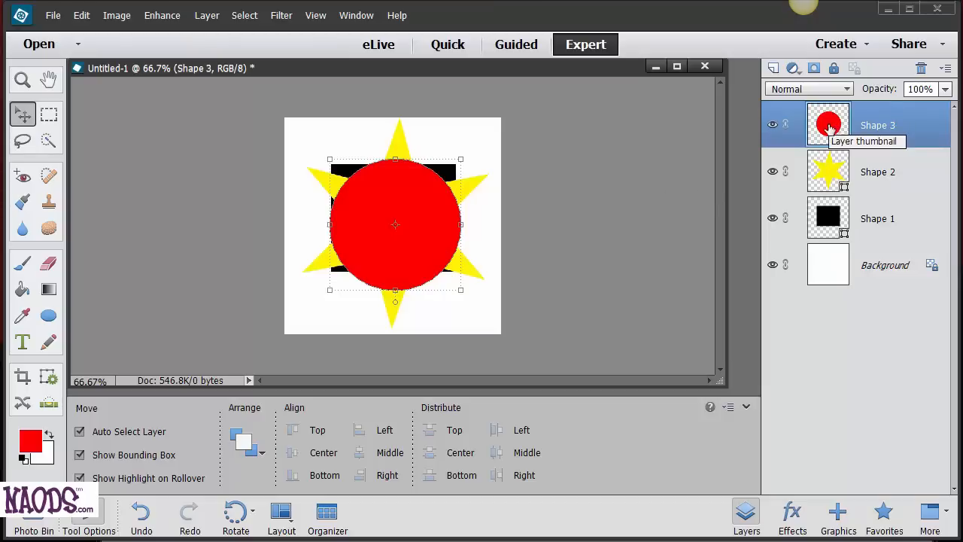
pyautogui.moveTo(906, 133); pyautogui.dragTo(930, 243)
pyautogui.moveTo(900, 131); pyautogui.dragTo(897, 239)
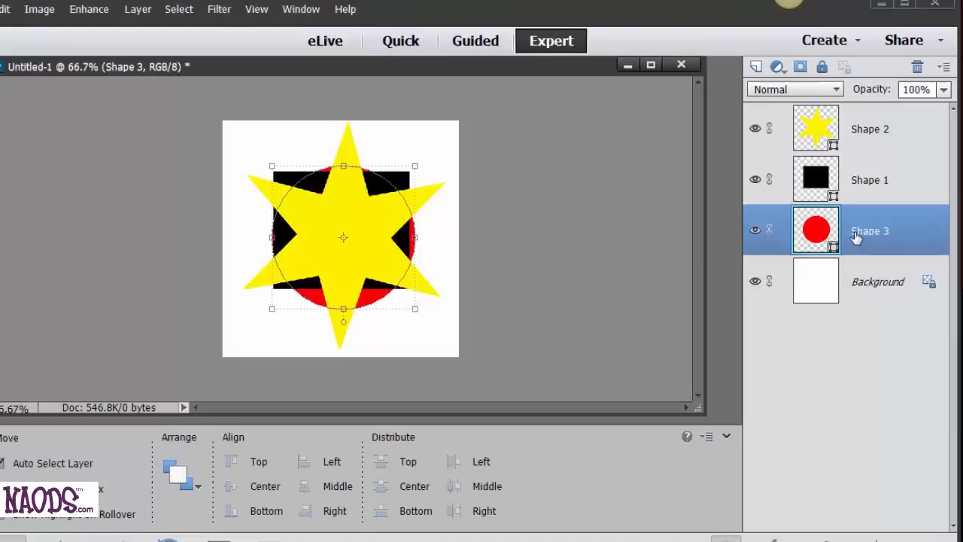
# Rename the red circle's layer as "red circle"
pyautogui.doubleClick(869, 219)
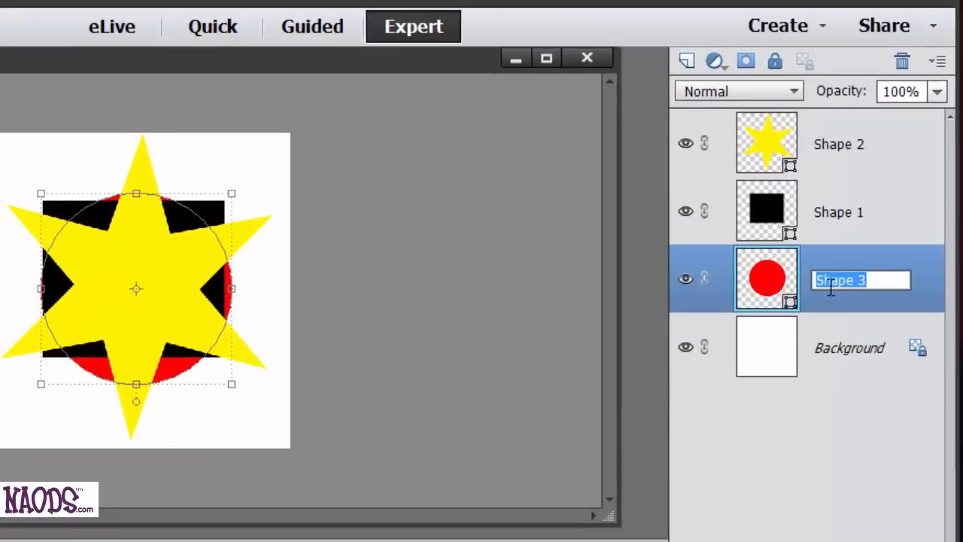
pyautogui.write('red circle')
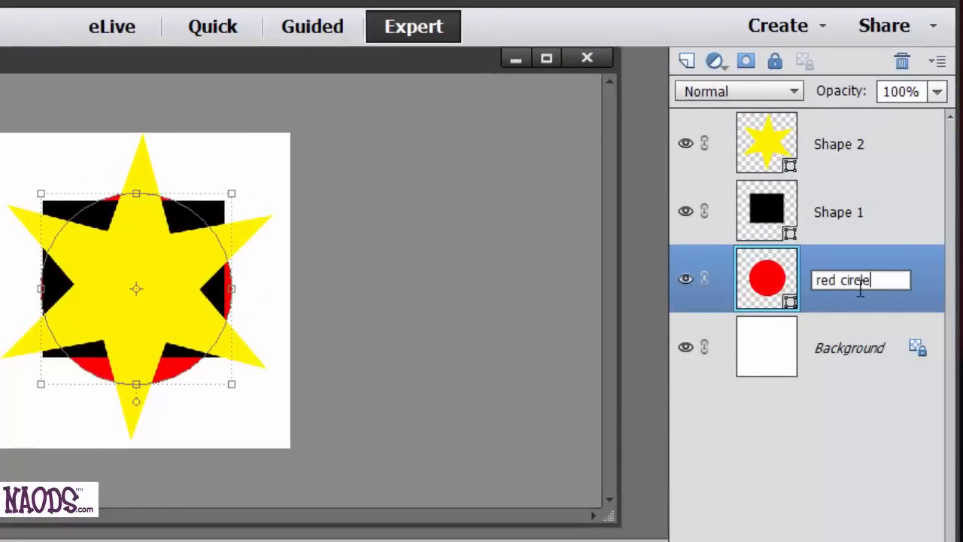
pyautogui.press('Return')
# Rename the black rectangle's layer as "black square"
pyautogui.click(840, 215)
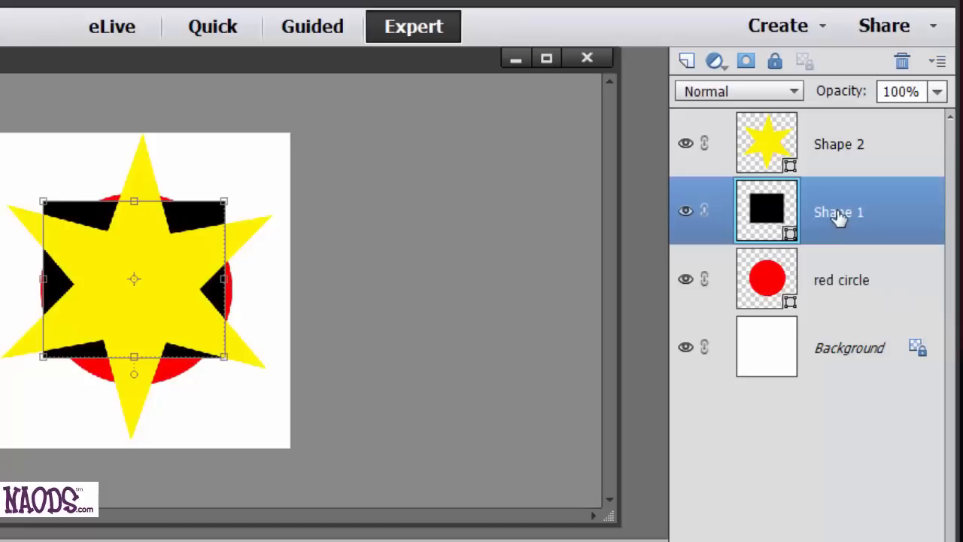
pyautogui.doubleClick(857, 212)
pyautogui.write('black')
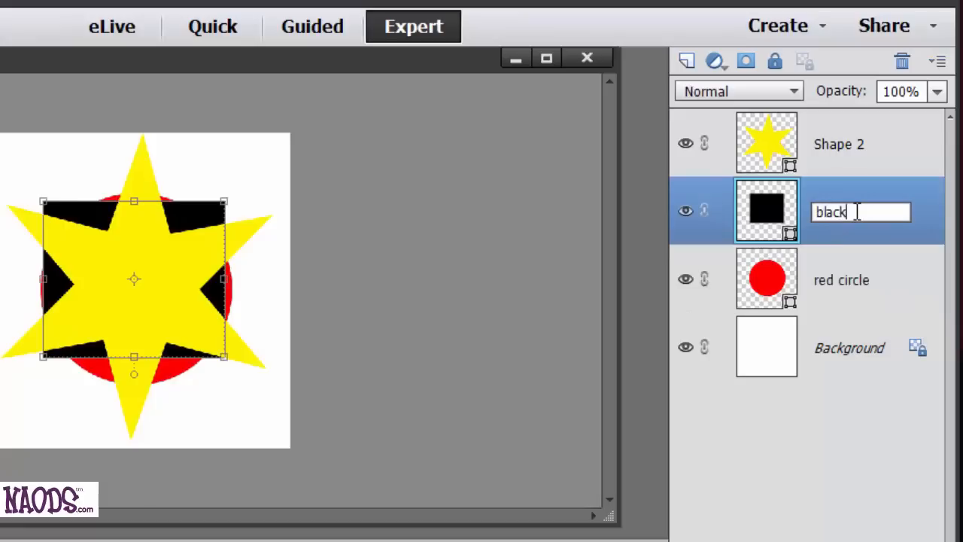
pyautogui.write(' square')
pyautogui.press('Return')
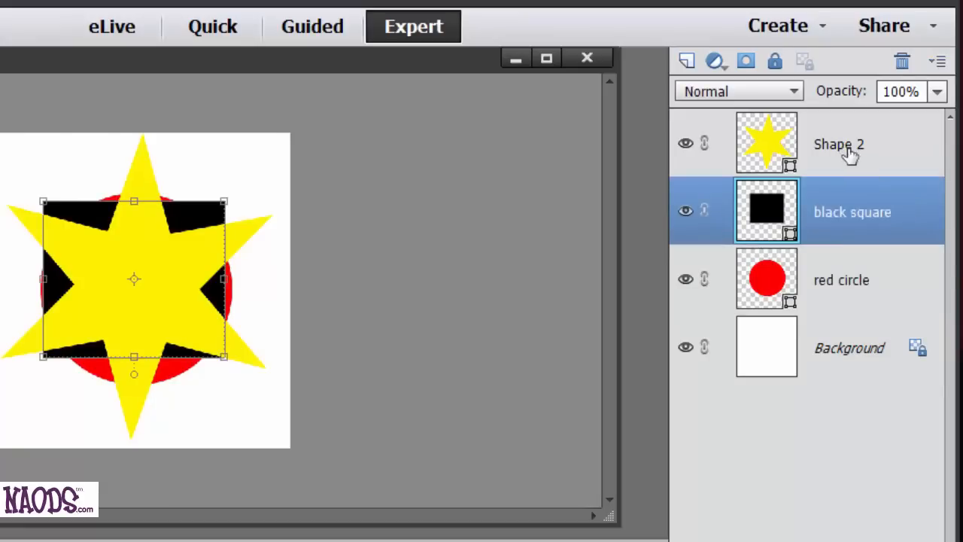
# Rename the star's layer as "yellow star"
pyautogui.click(843, 150)
pyautogui.doubleClick(841, 147)
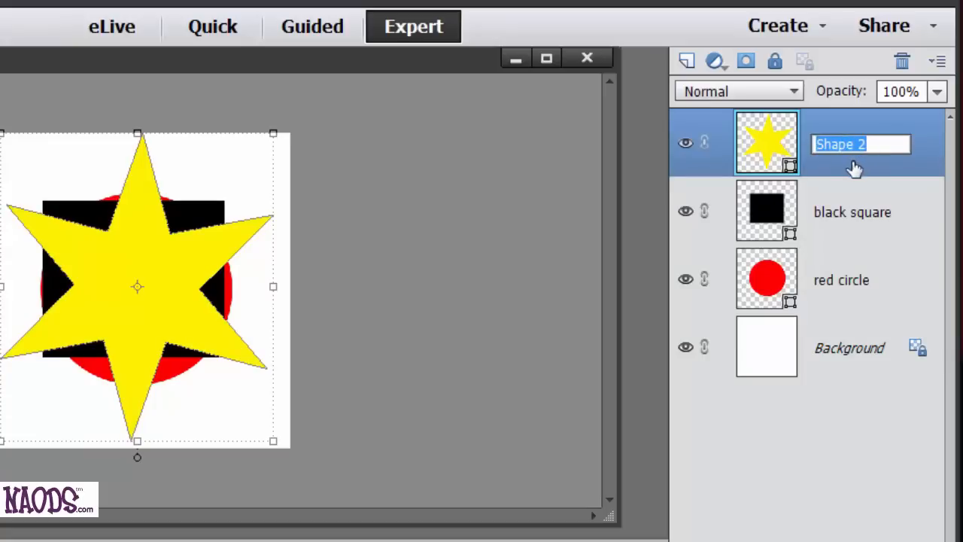
pyautogui.write('yellow star')
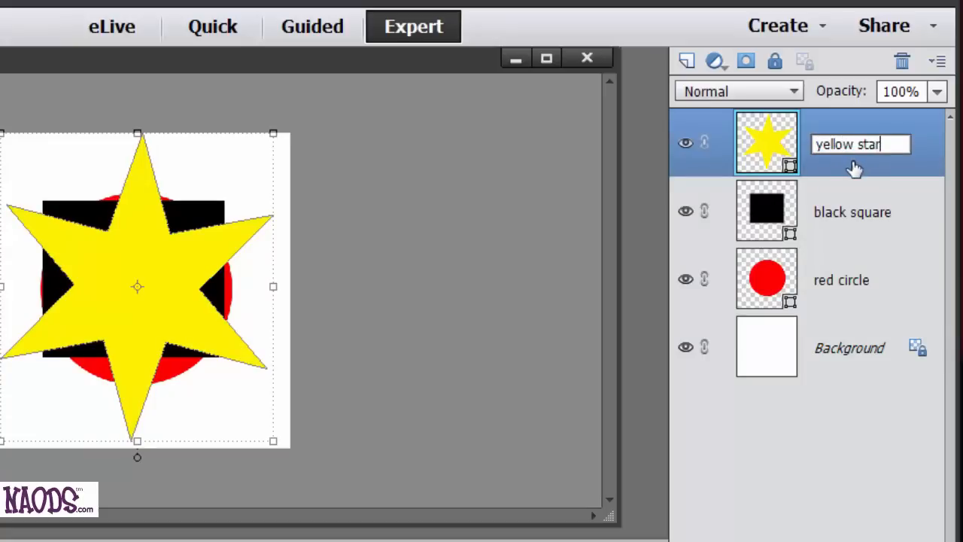
pyautogui.click(851, 226)
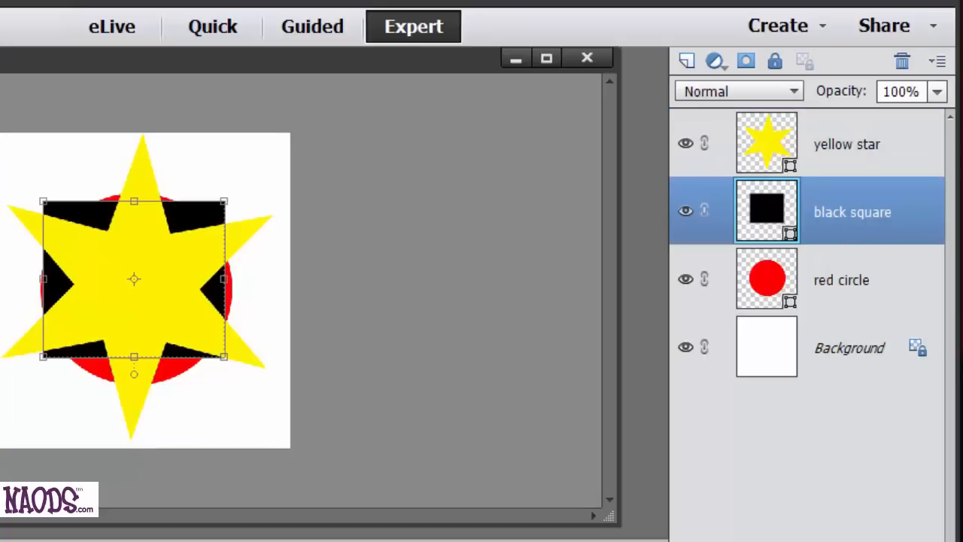
# Spread the shapes apart: star in the canvas's upper-right corner, circle at the bottom edge, black square at the left overlapping the circle
pyautogui.moveTo(108, 284); pyautogui.dragTo(231, 193)
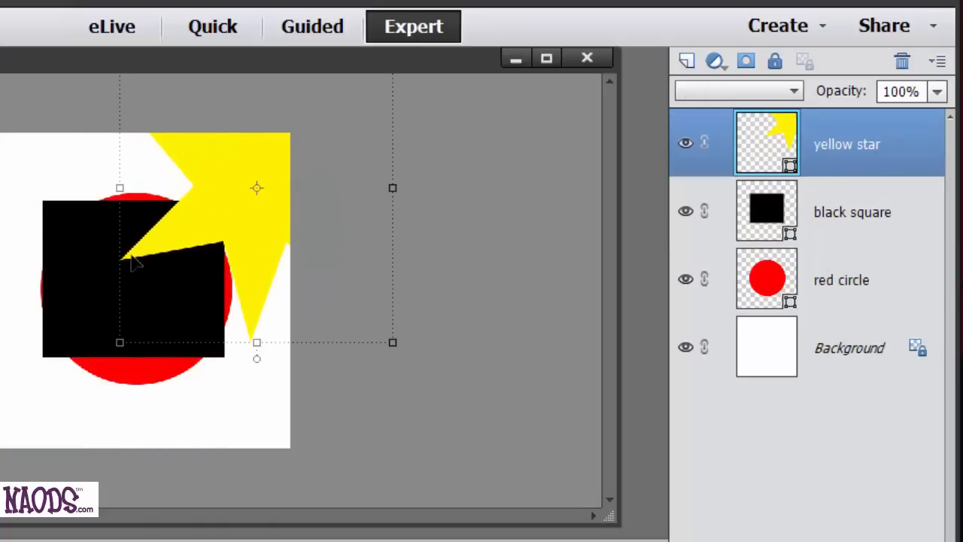
pyautogui.moveTo(82, 292); pyautogui.dragTo(0, 225)
pyautogui.moveTo(170, 360); pyautogui.dragTo(117, 448)
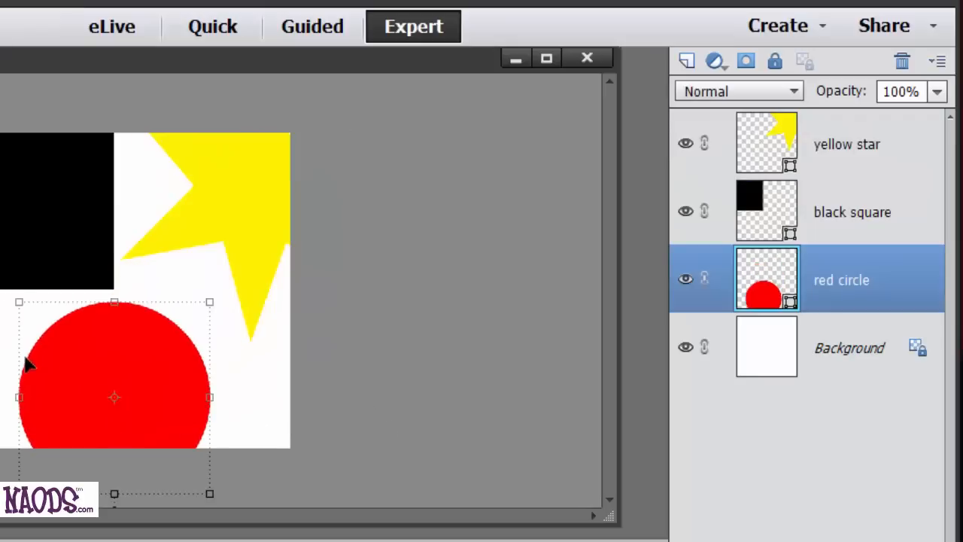
pyautogui.moveTo(75, 375); pyautogui.dragTo(81, 330)
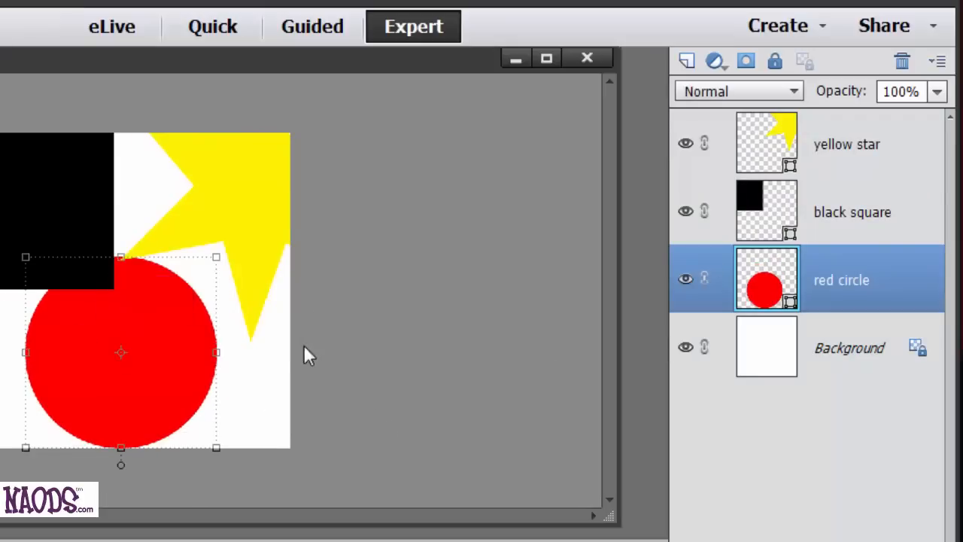
pyautogui.moveTo(18, 218); pyautogui.dragTo(36, 261)
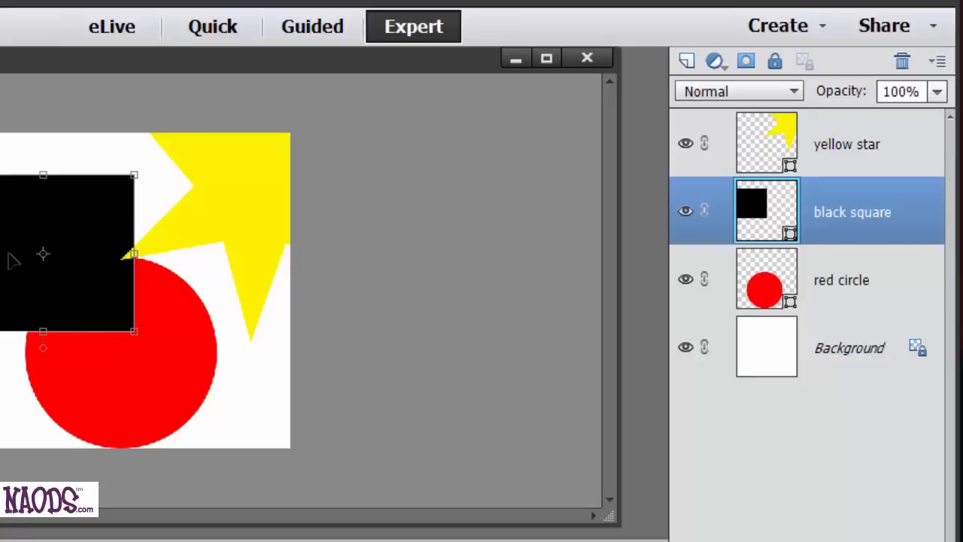
# Lower the black square layer's opacity to 41% and raise it to 59%
pyautogui.click(937, 91)
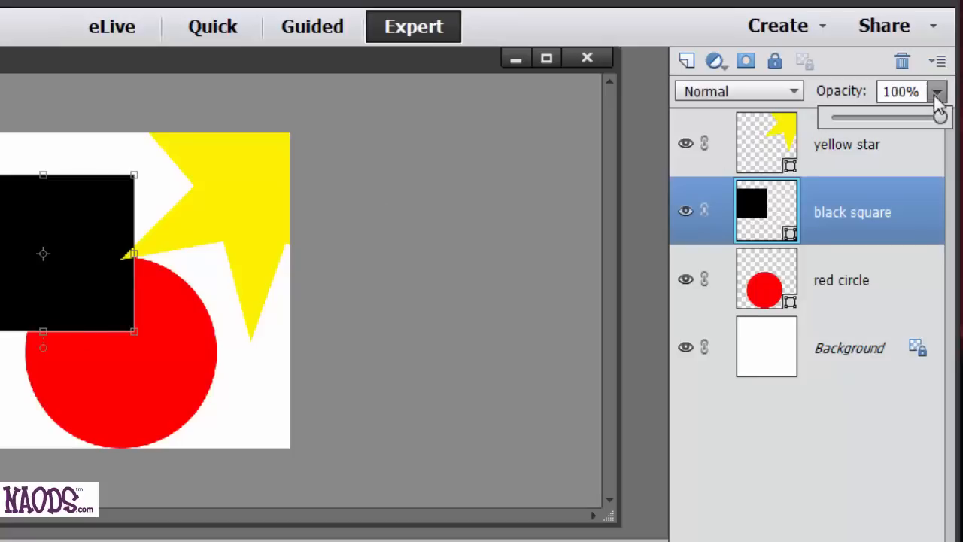
pyautogui.moveTo(940, 119); pyautogui.dragTo(873, 134)
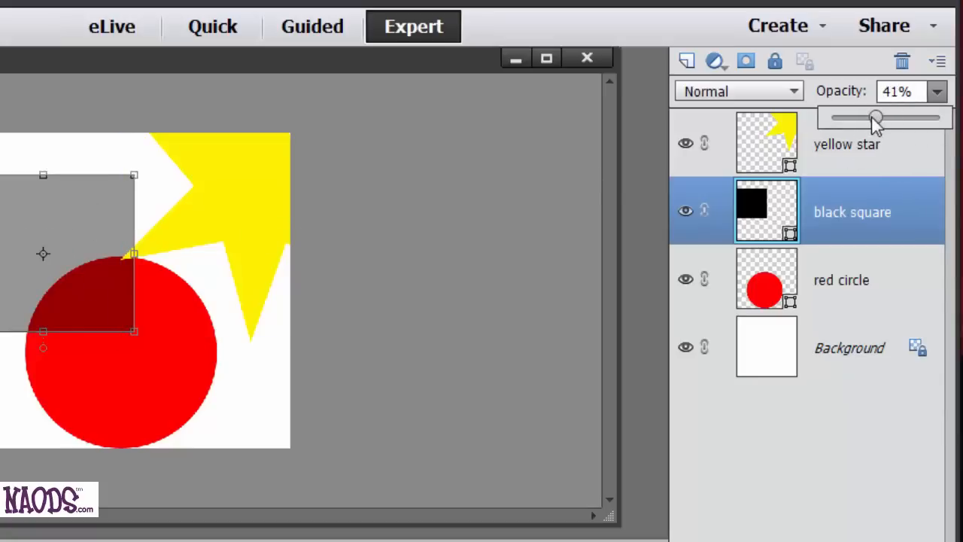
pyautogui.moveTo(875, 115); pyautogui.dragTo(896, 137)
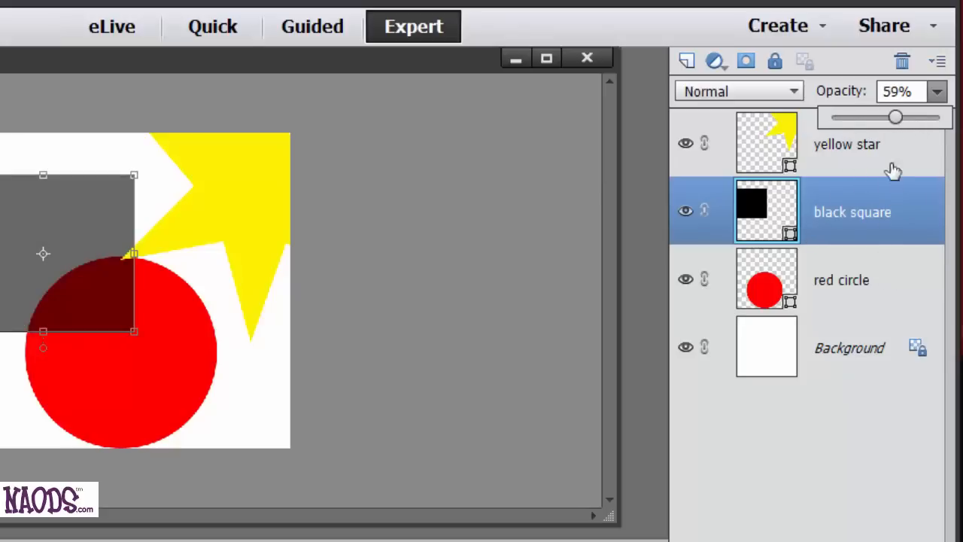
# Set the black square layer's opacity to 65%
pyautogui.click(899, 91)
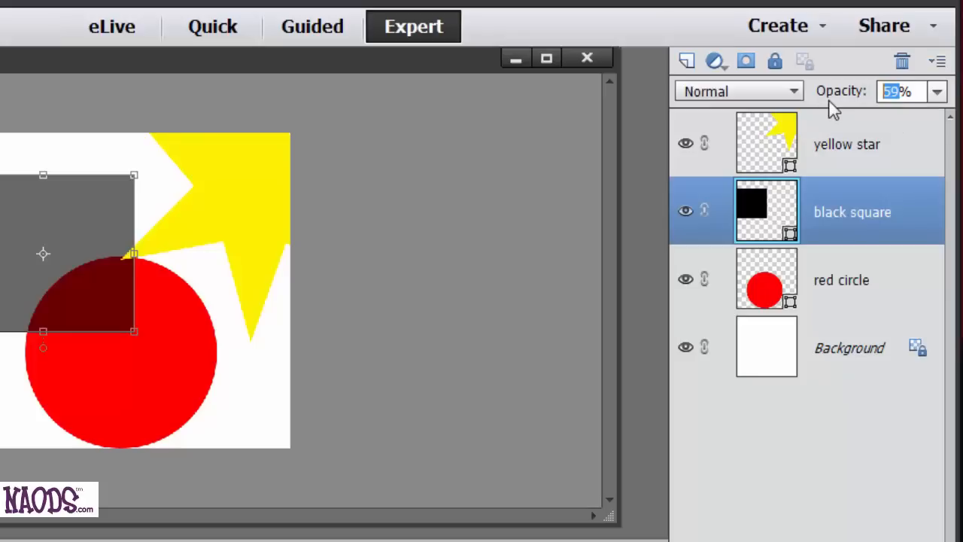
pyautogui.write('6')
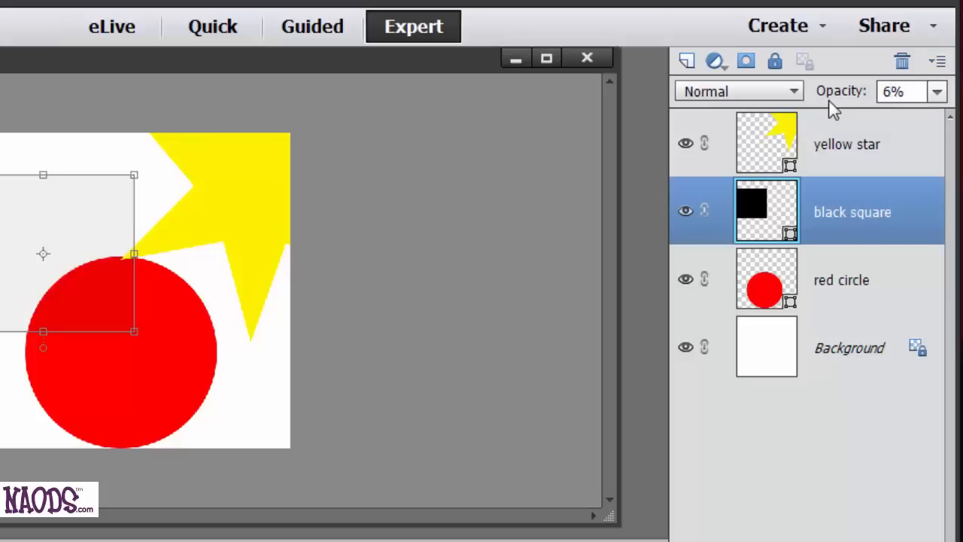
pyautogui.write('5')
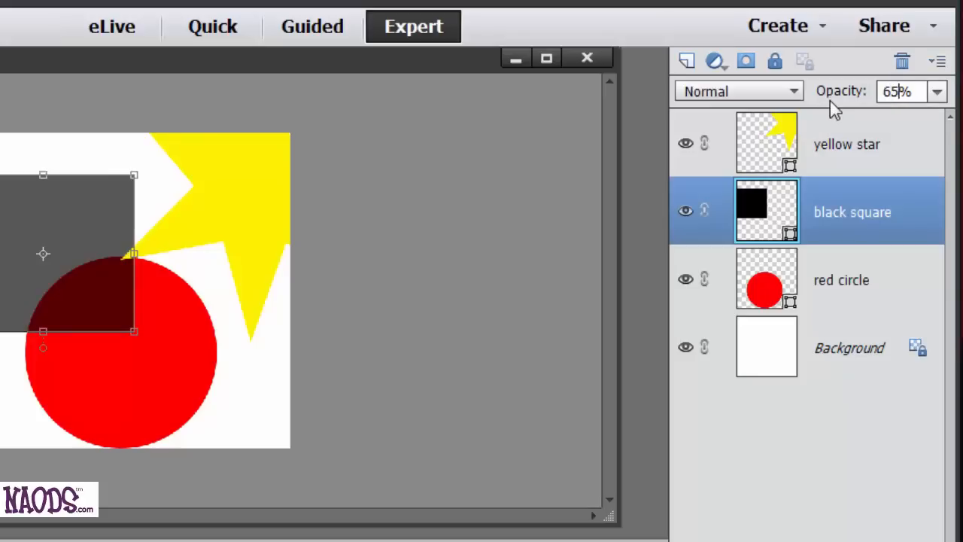
# Duplicate the red circle layer as "red circle copy" and move the copied circle up to the canvas's upper edge
pyautogui.click(858, 286)
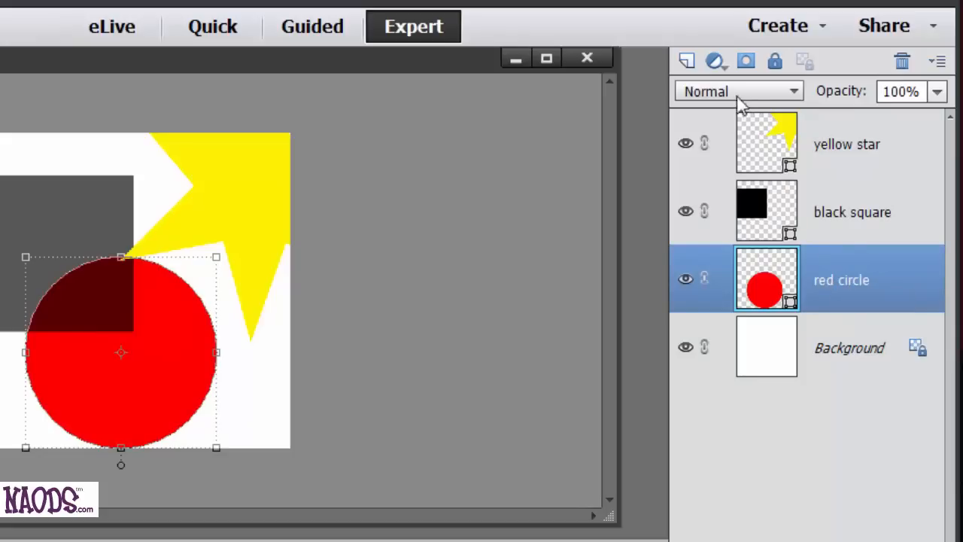
pyautogui.rightClick(851, 264)
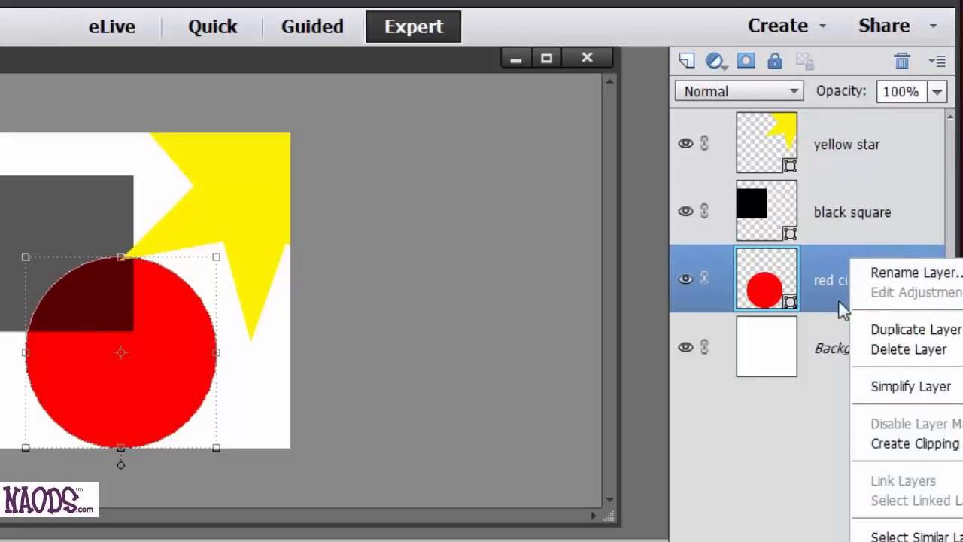
pyautogui.rightClick(823, 265)
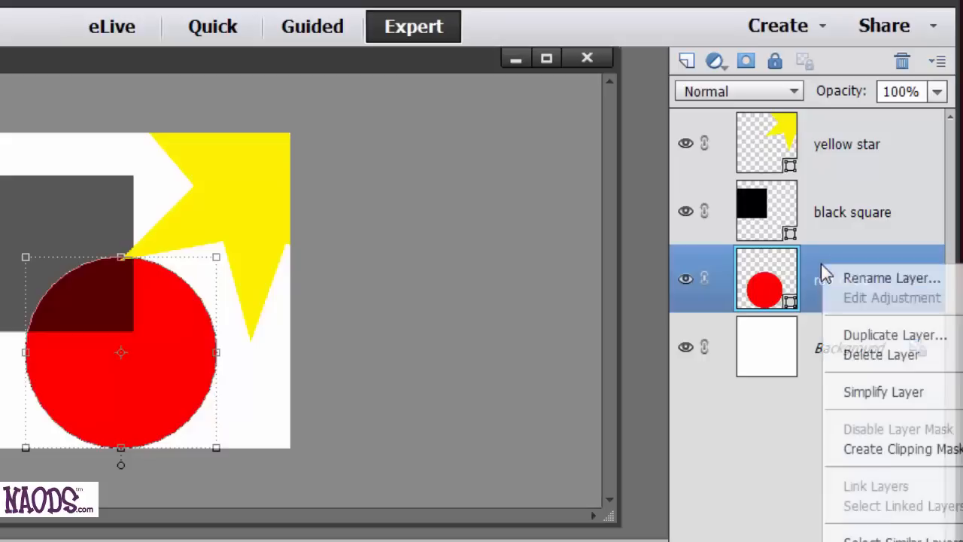
pyautogui.click(864, 334)
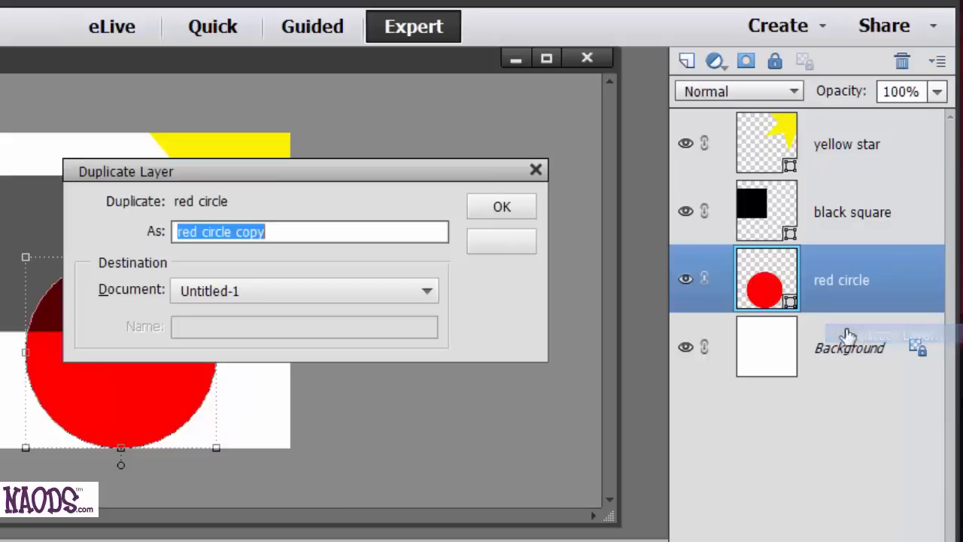
pyautogui.click(496, 214)
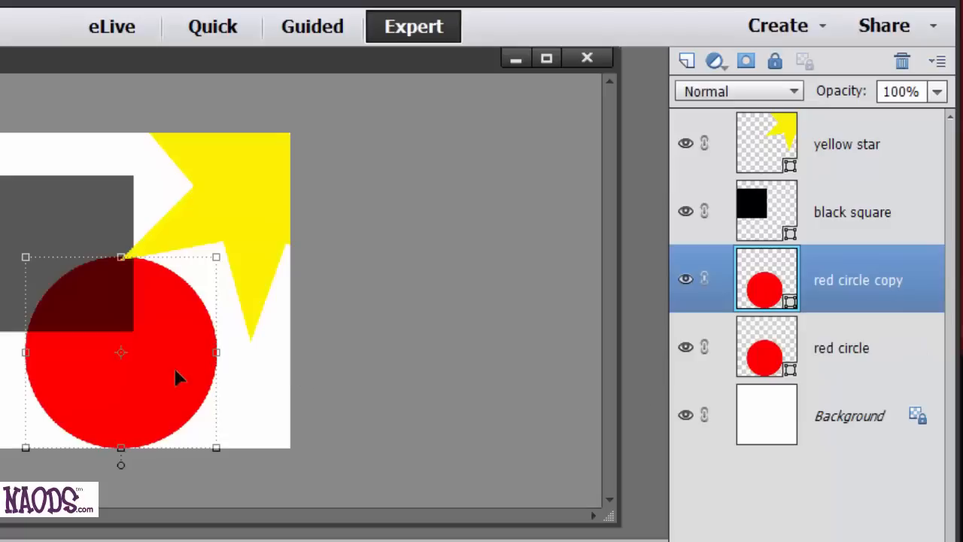
pyautogui.moveTo(253, 376); pyautogui.dragTo(173, 194)
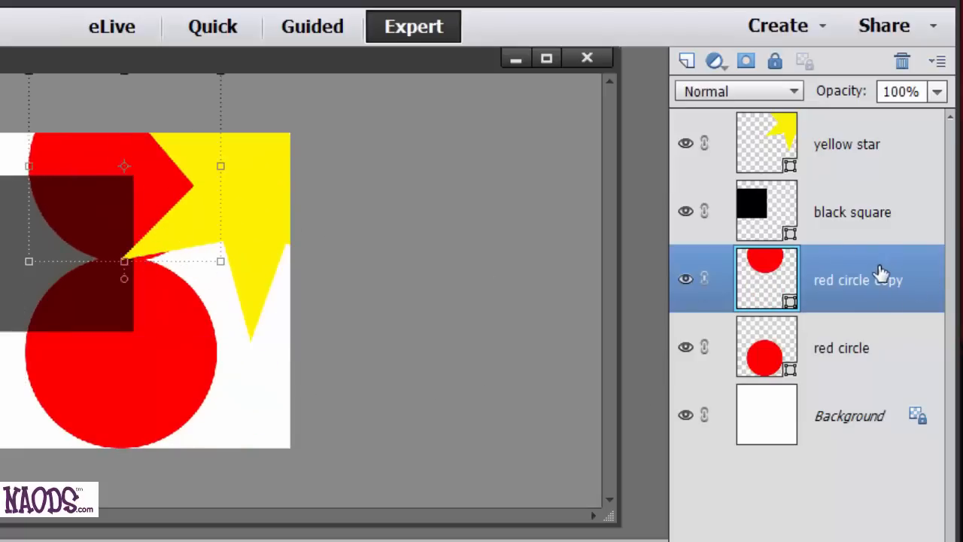
# Delete the "red circle copy" layer
pyautogui.moveTo(882, 272); pyautogui.dragTo(903, 61)
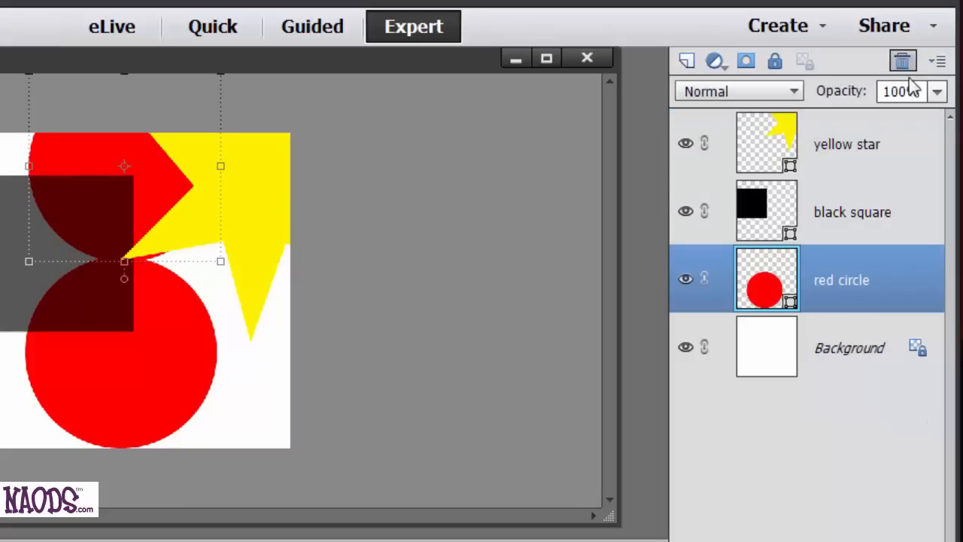
pyautogui.rightClick(875, 263)
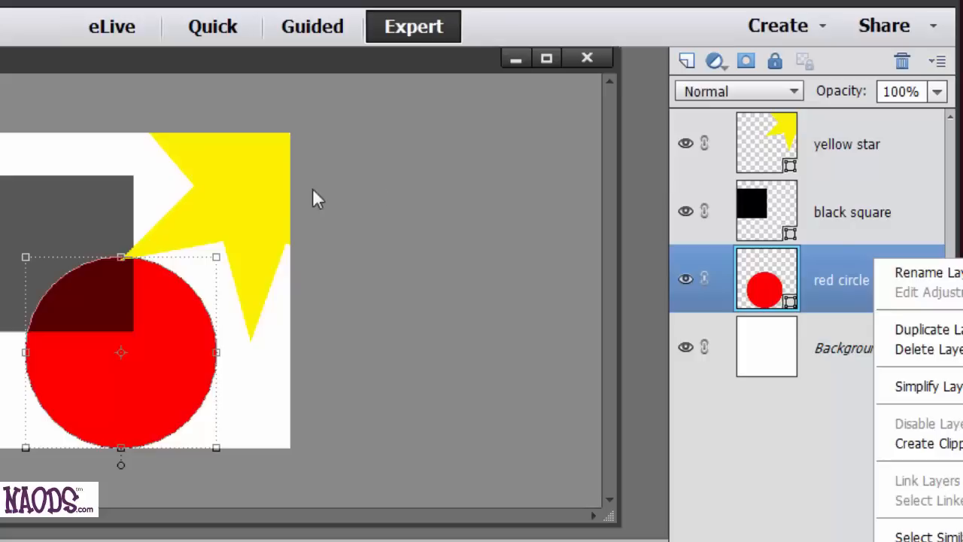
pyautogui.click(149, 160)
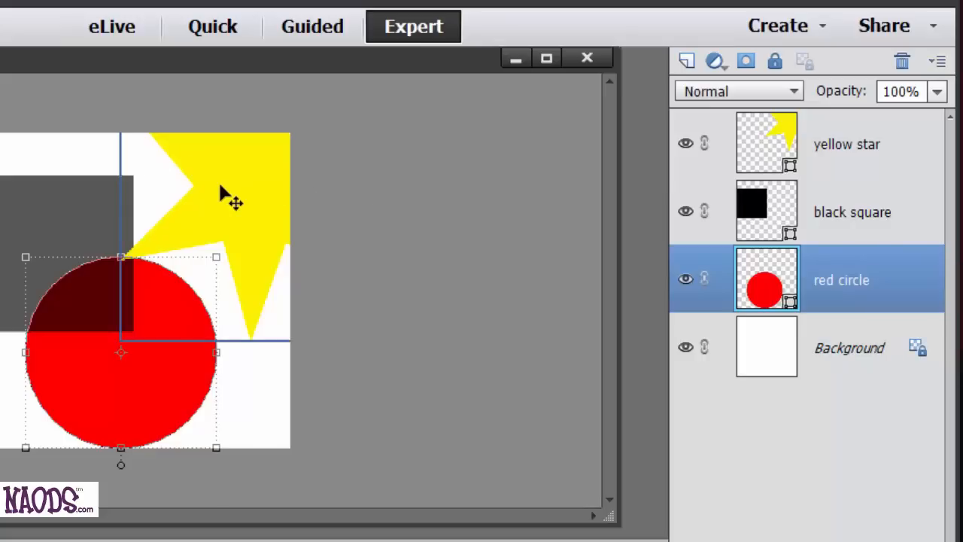
# Move the yellow star down and left to overlap the square and circle, and rotate it to a slanted angle
pyautogui.moveTo(248, 195); pyautogui.dragTo(130, 205)
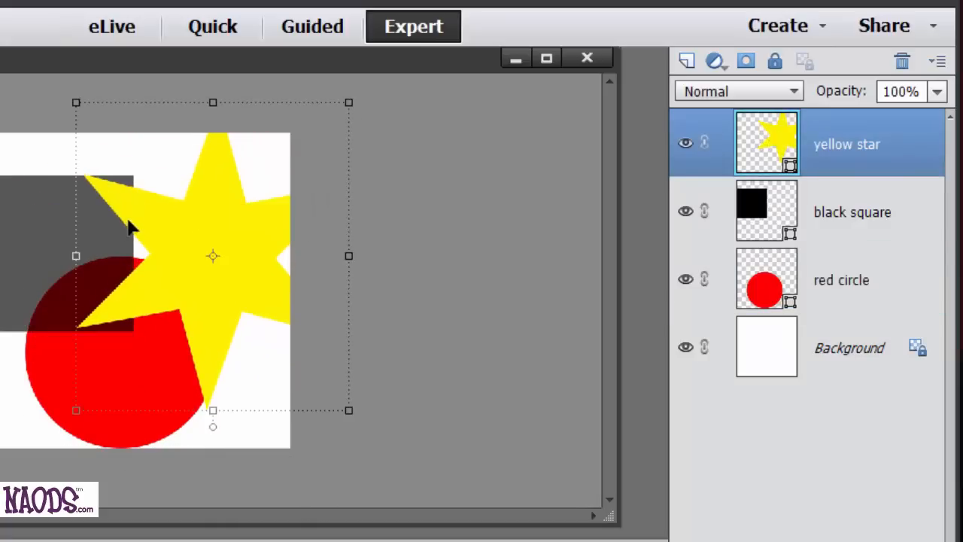
pyautogui.click(77, 102)
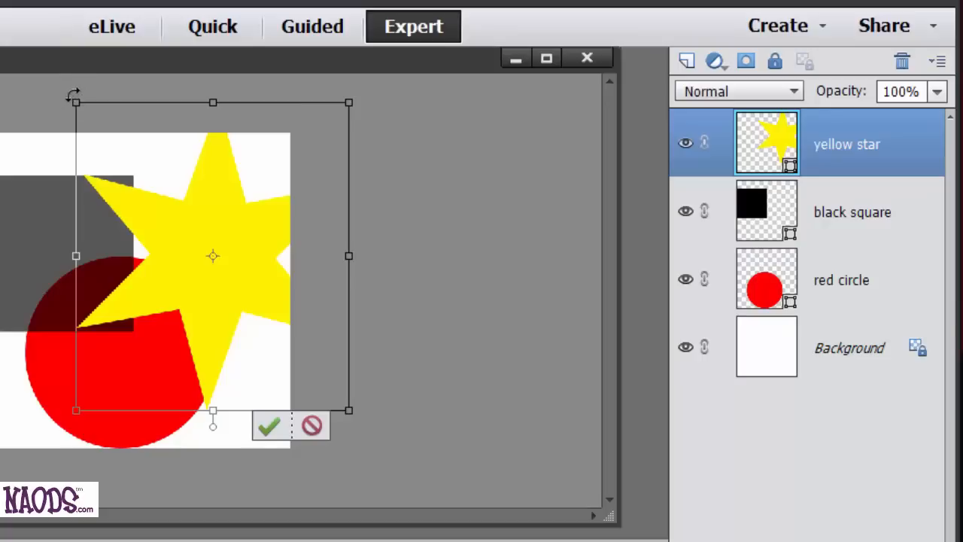
pyautogui.moveTo(73, 94); pyautogui.dragTo(352, 365)
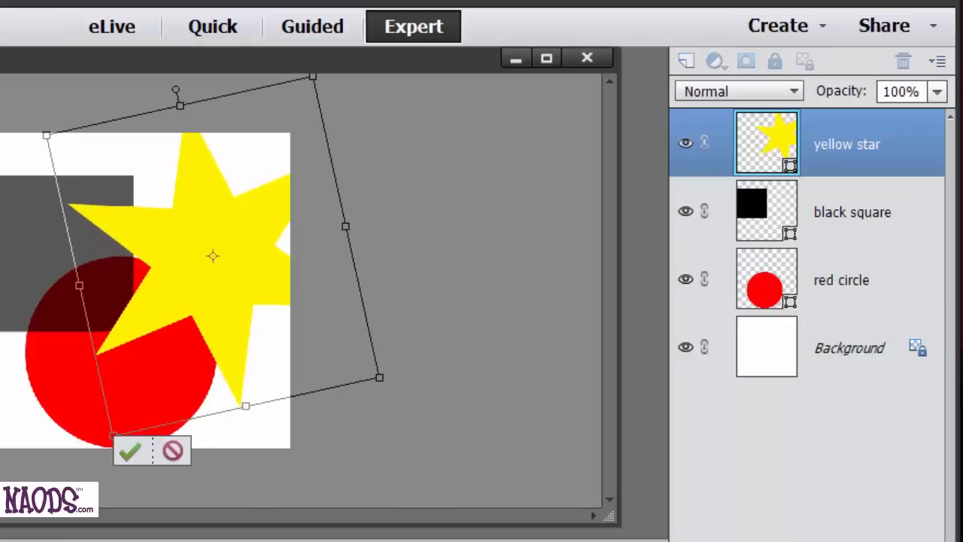
pyautogui.moveTo(175, 89); pyautogui.dragTo(94, 133)
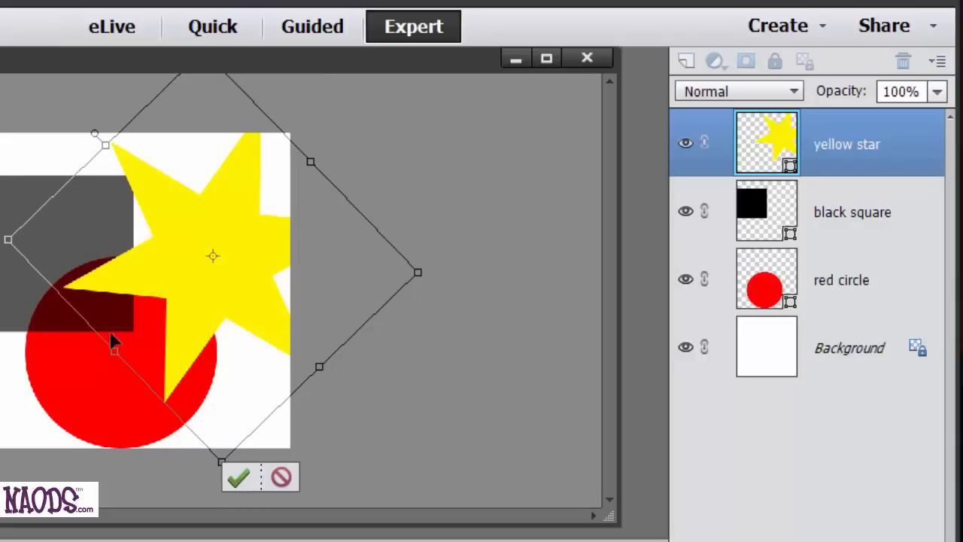
pyautogui.click(237, 482)
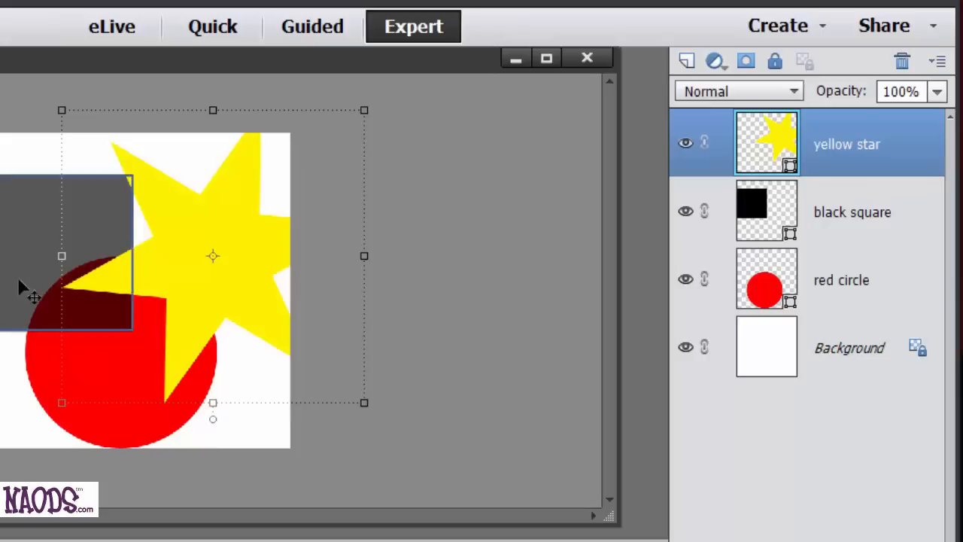
# Place the black square layer above the yellow star layer and shift the square to just below the canvas's upper edge, overlapping the star
pyautogui.moveTo(8, 273); pyautogui.dragTo(9, 205)
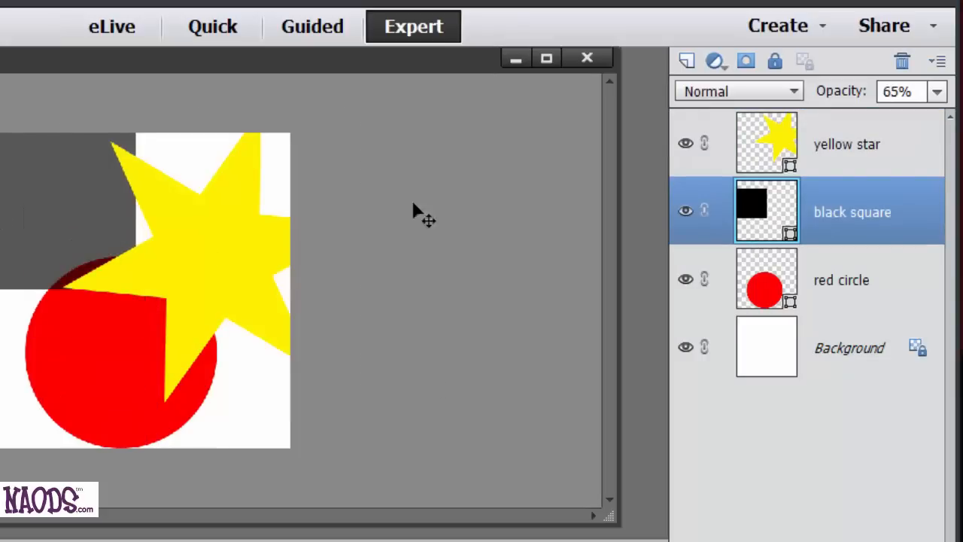
pyautogui.doubleClick(842, 148)
pyautogui.press('Return')
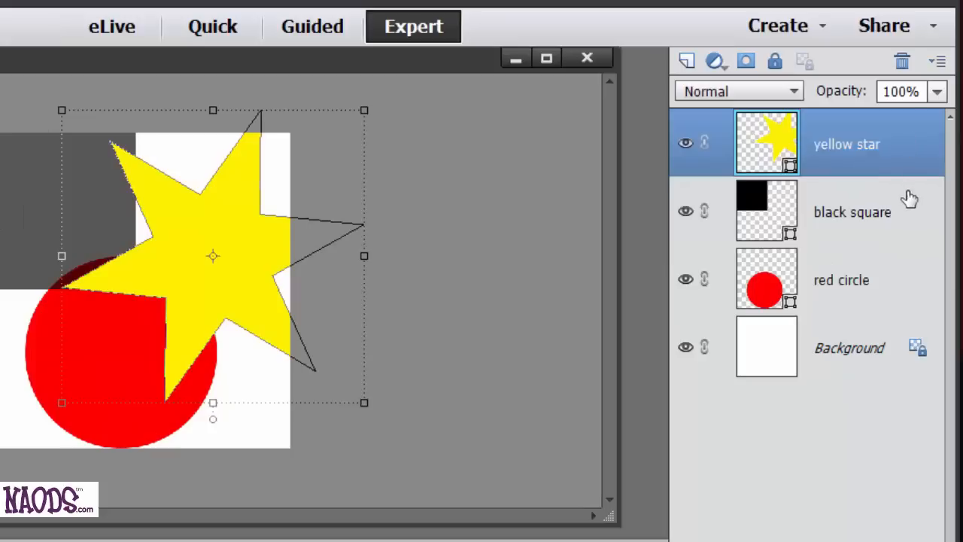
pyautogui.click(906, 199)
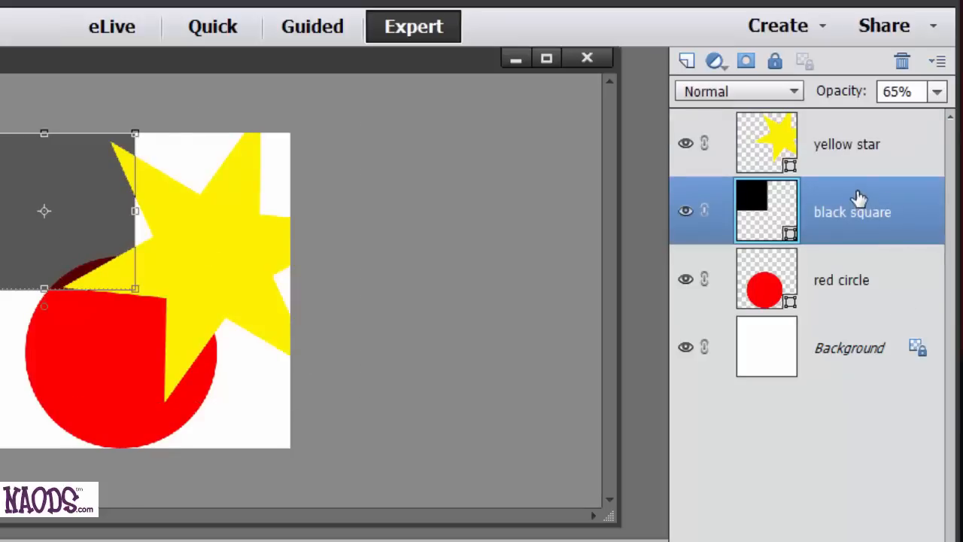
pyautogui.moveTo(860, 198); pyautogui.dragTo(847, 121)
pyautogui.moveTo(79, 234); pyautogui.dragTo(87, 251)
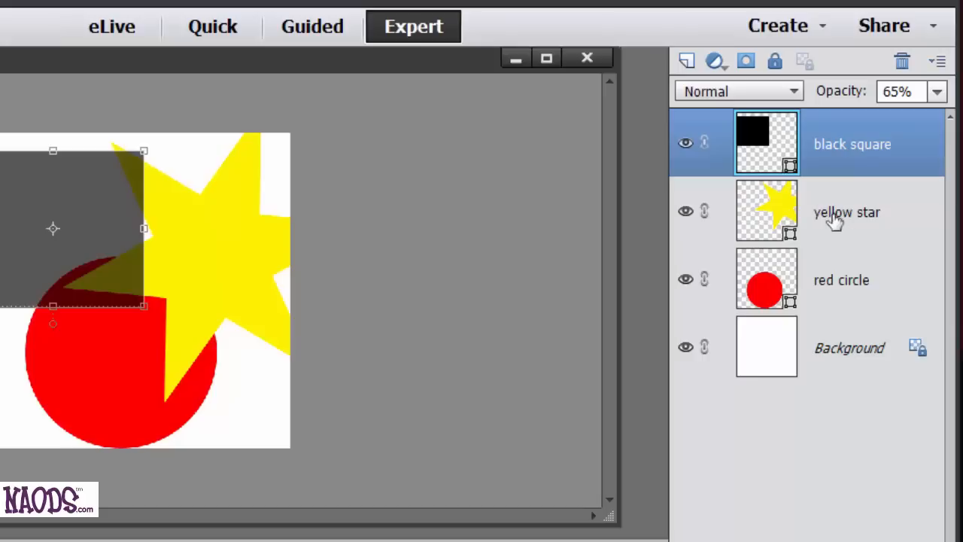
# Set the black square layer's blend mode to Dissolve
pyautogui.click(736, 91)
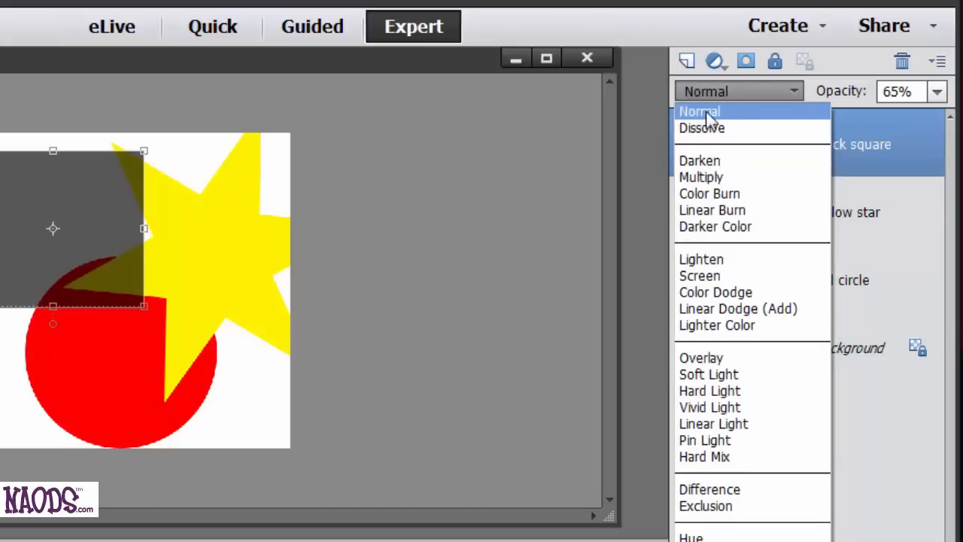
pyautogui.click(706, 128)
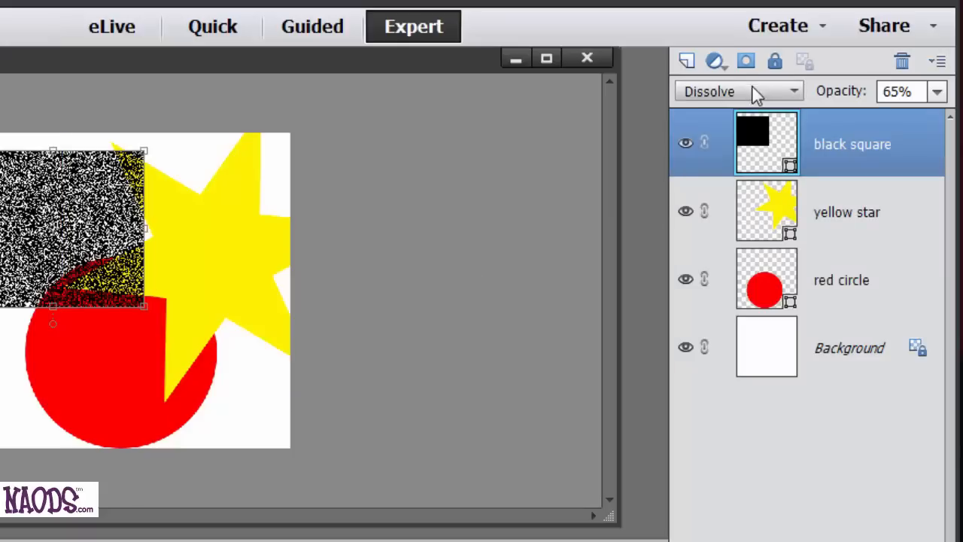
# Preview other blend modes on the black square layer, including Darken, Color Burn, Linear Burn and Lighten, and return it to Dissolve
pyautogui.scroll(-1, 759, 97)
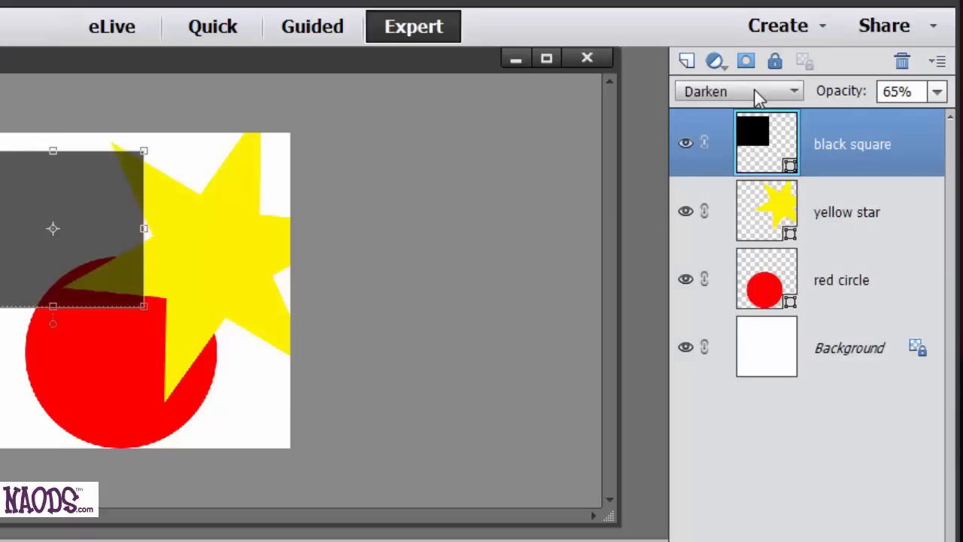
pyautogui.scroll(-2, 758, 96)
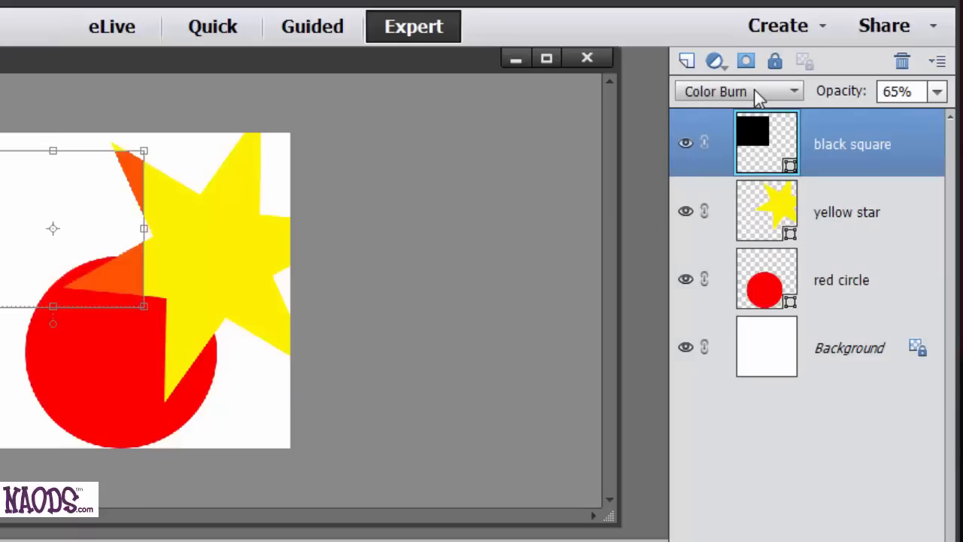
pyautogui.scroll(-1, 758, 97)
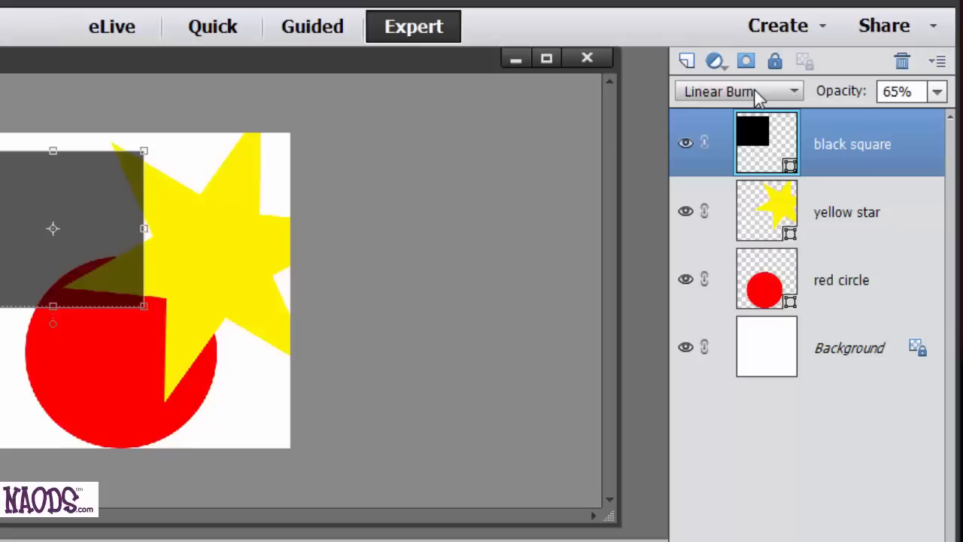
pyautogui.scroll(-1, 759, 96)
pyautogui.scroll(-1, 759, 96)
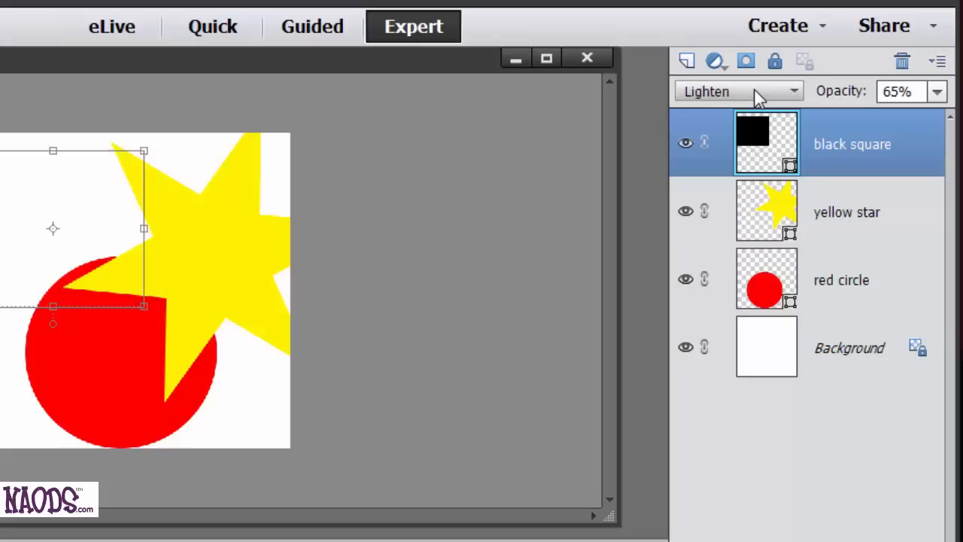
pyautogui.scroll(-1, 758, 96)
pyautogui.scroll(-2, 758, 96)
pyautogui.scroll(4, 758, 97)
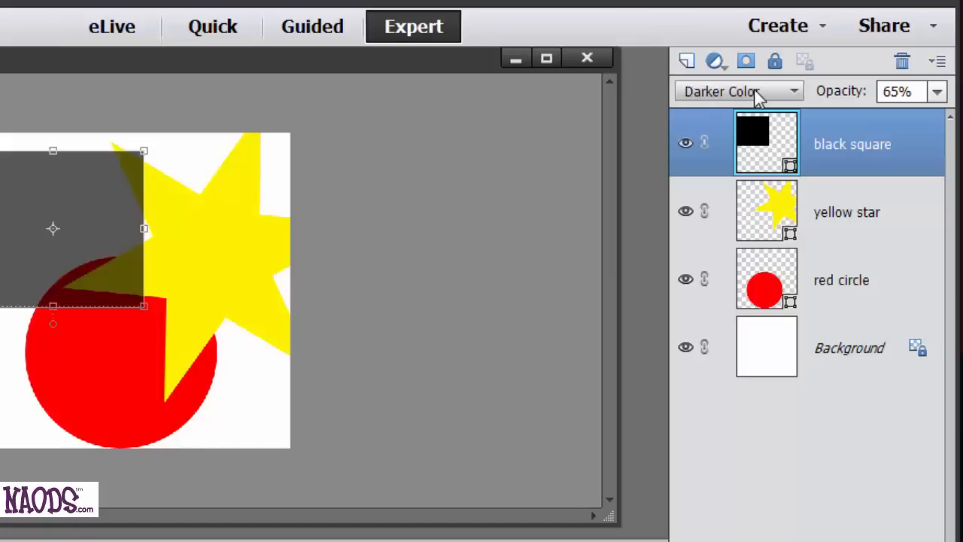
pyautogui.scroll(1, 758, 96)
pyautogui.scroll(3, 759, 96)
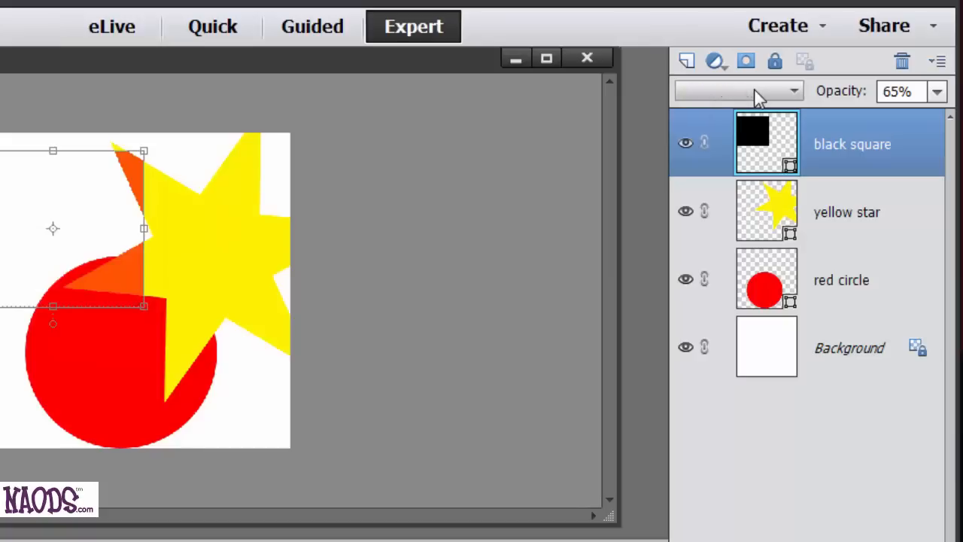
pyautogui.scroll(1, 758, 96)
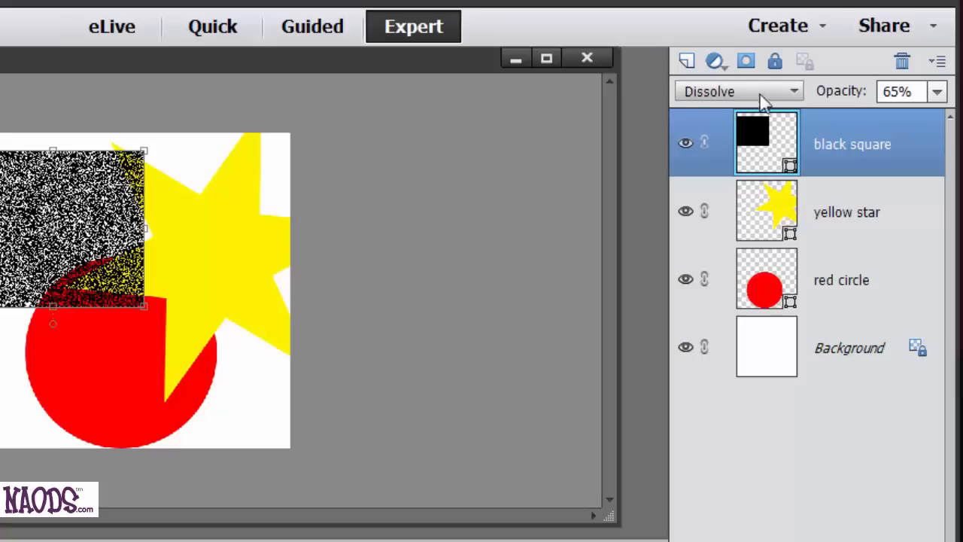
pyautogui.click(768, 91)
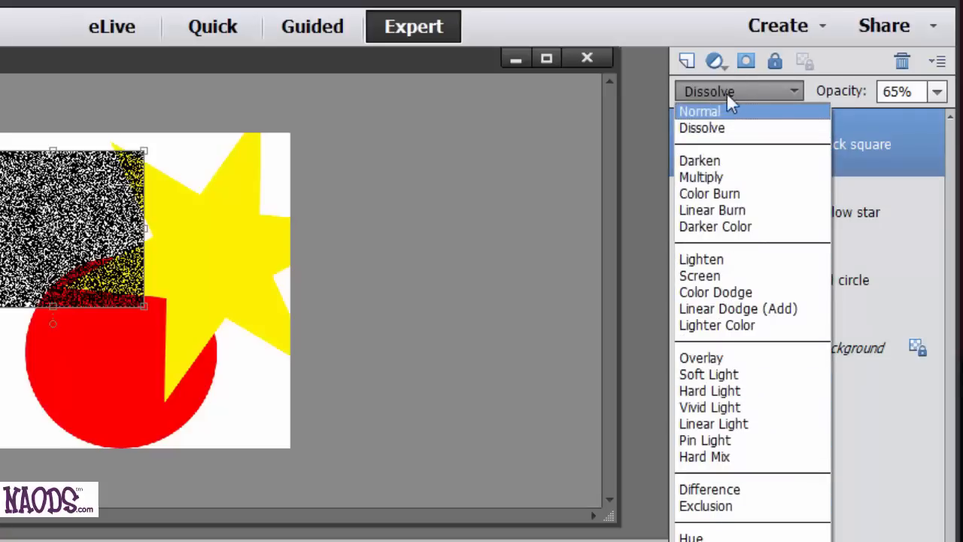
pyautogui.click(906, 210)
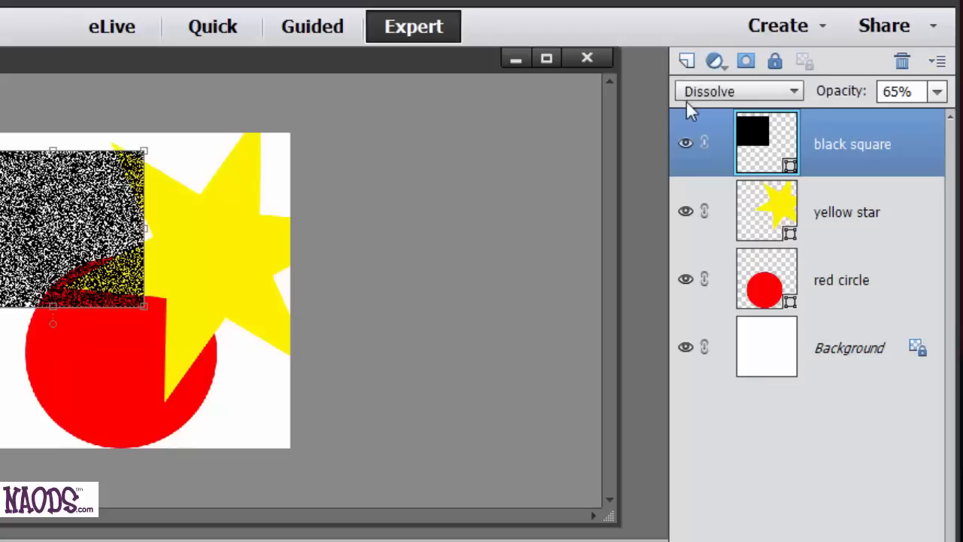
# Add a new empty layer above the black square layer and look through the available fill and adjustment layer types
pyautogui.click(686, 62)
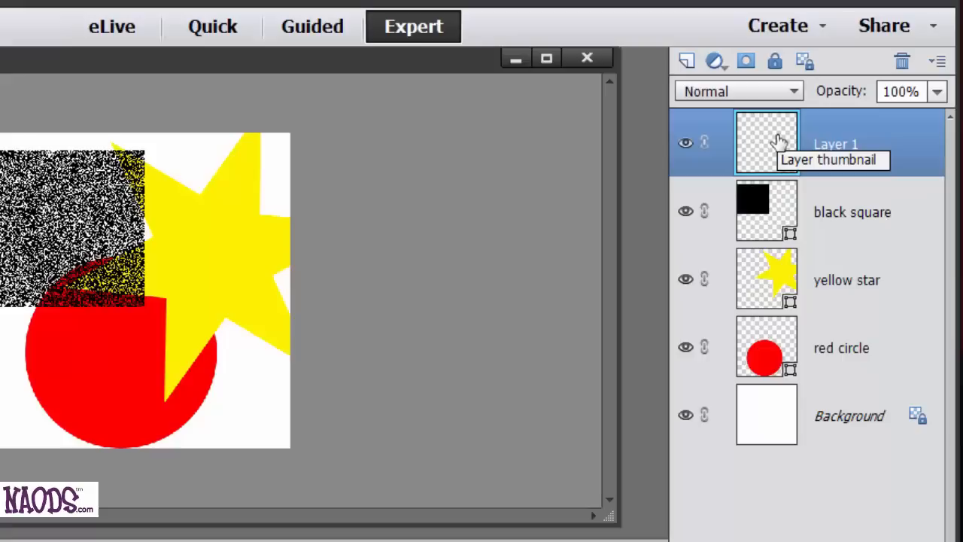
pyautogui.click(888, 211)
pyautogui.click(716, 61)
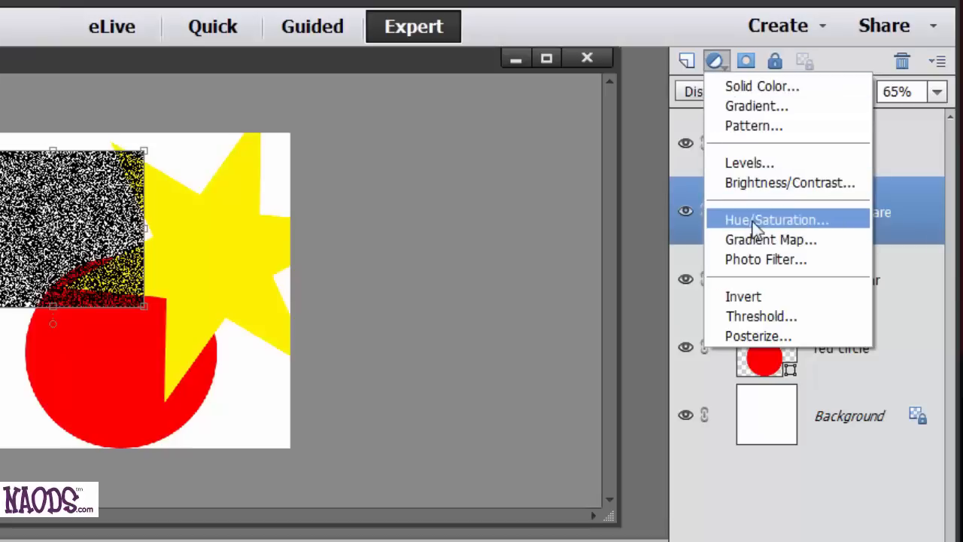
pyautogui.click(912, 202)
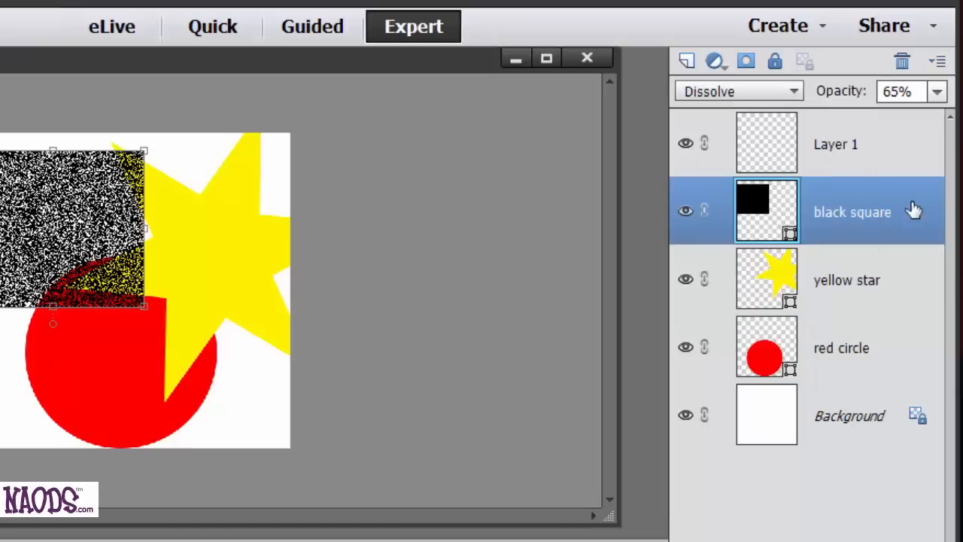
pyautogui.click(912, 142)
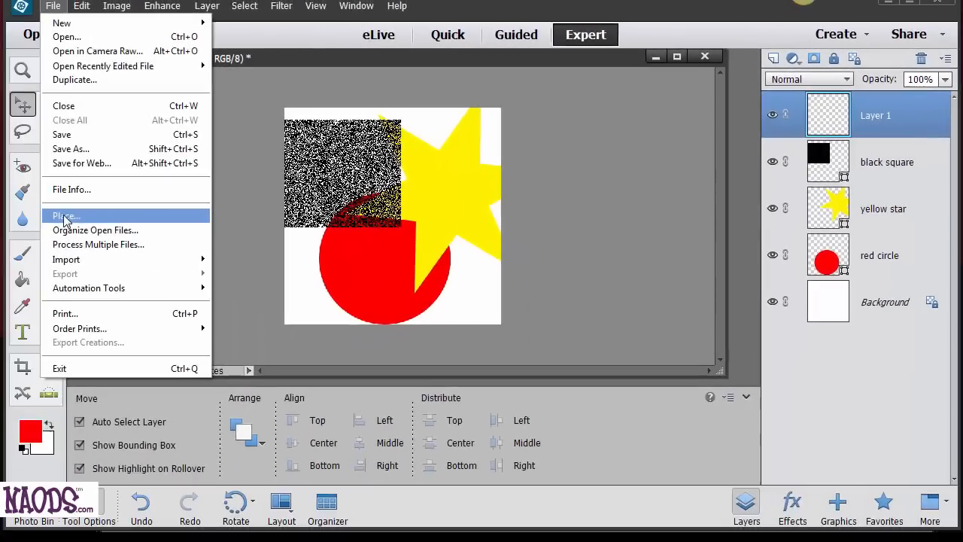
# Place the photo 05smart-tone.jpg into the new empty layer and commit it at its default size and position
pyautogui.click(65, 216)
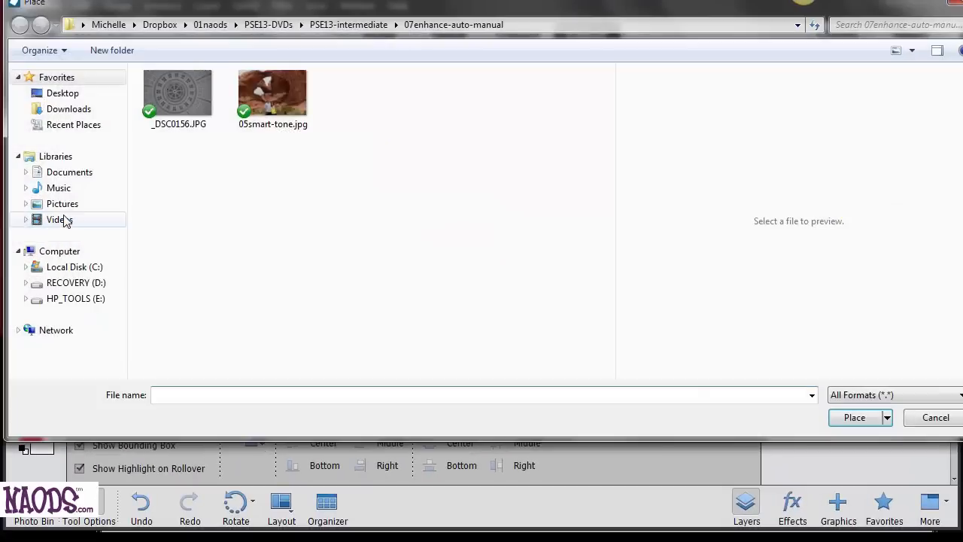
pyautogui.click(284, 107)
pyautogui.click(855, 419)
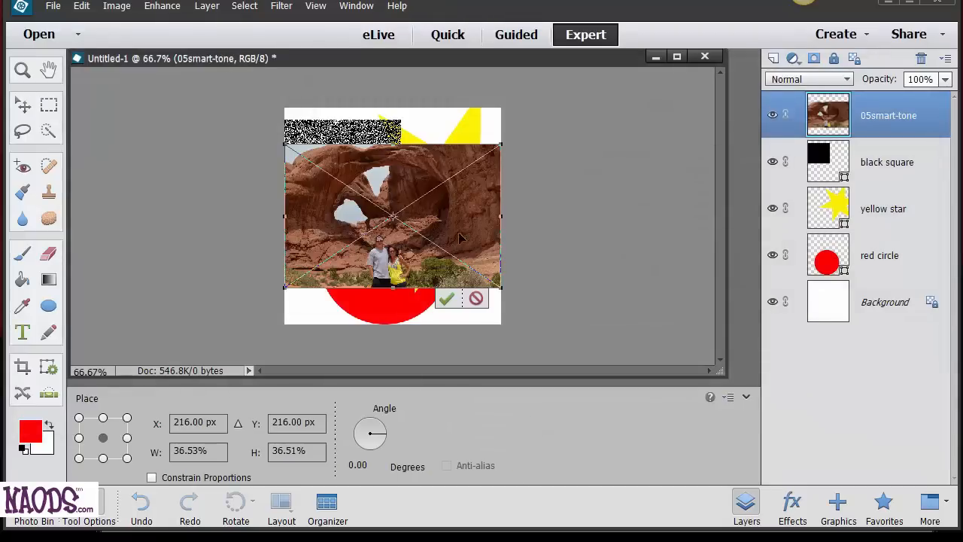
pyautogui.click(446, 298)
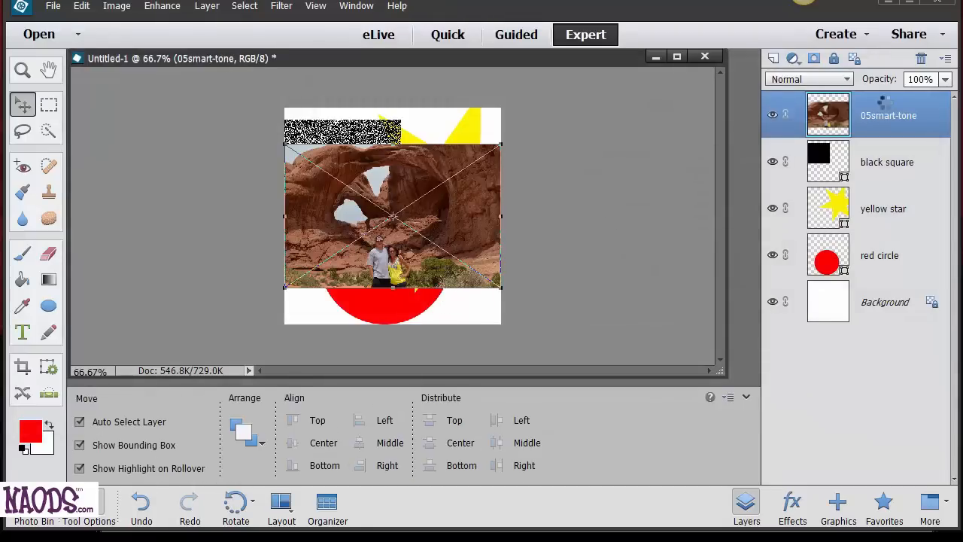
# Preview the 05smart-tone photo layer at 54% opacity and restore it to 100%
pyautogui.click(945, 80)
pyautogui.click(914, 100)
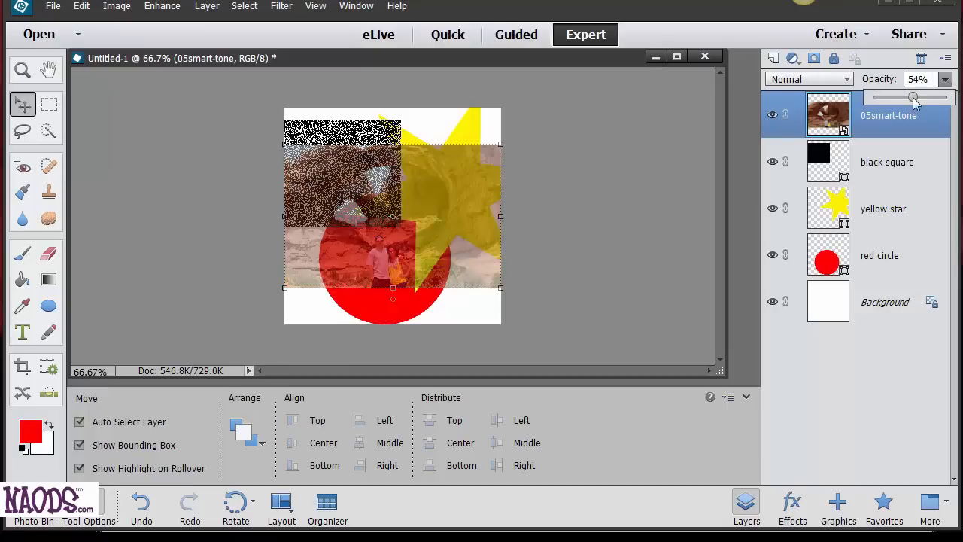
pyautogui.moveTo(914, 99); pyautogui.dragTo(953, 101)
# Magnify the image to about 118% and enlarge the document window to fit the whole canvas without covering the layer list
pyautogui.scroll(6, 511, 188)
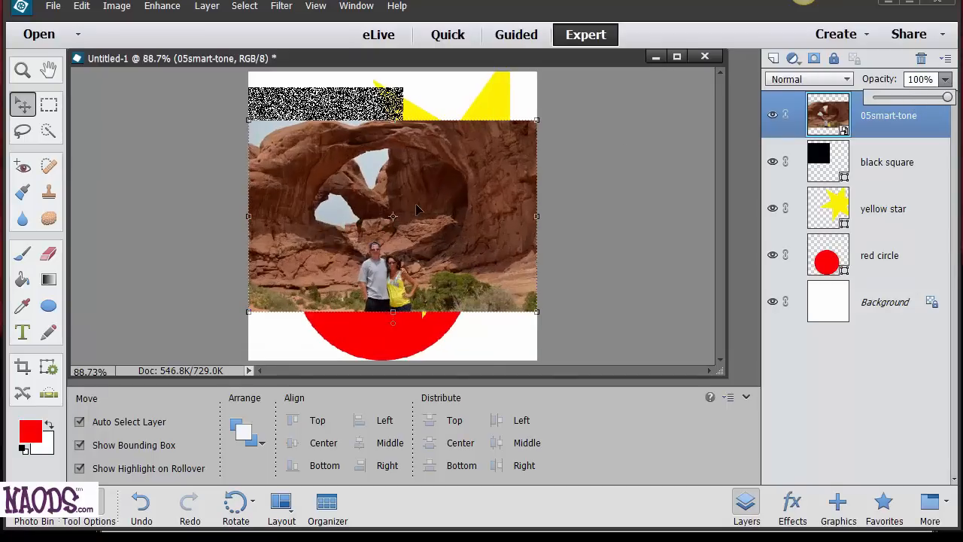
pyautogui.moveTo(722, 375); pyautogui.dragTo(763, 528)
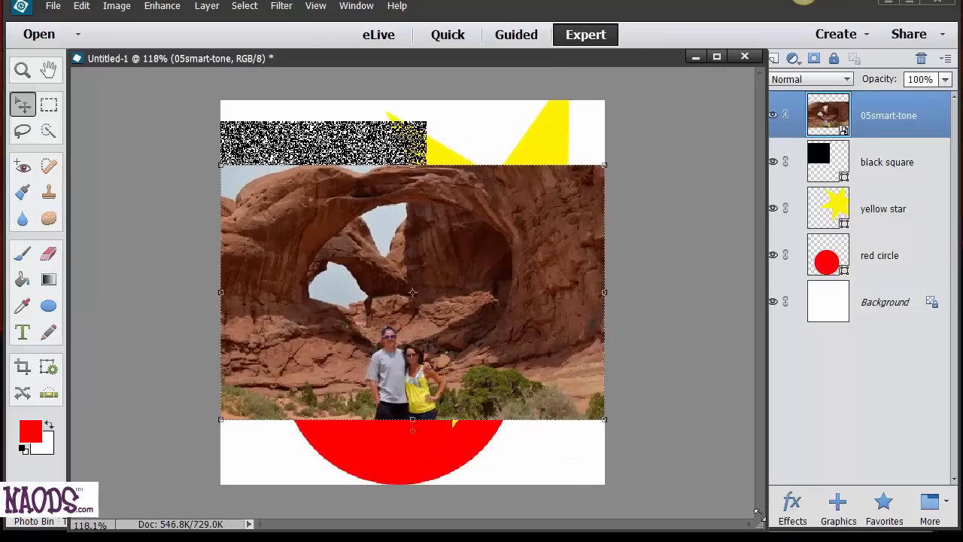
pyautogui.moveTo(766, 99); pyautogui.dragTo(728, 112)
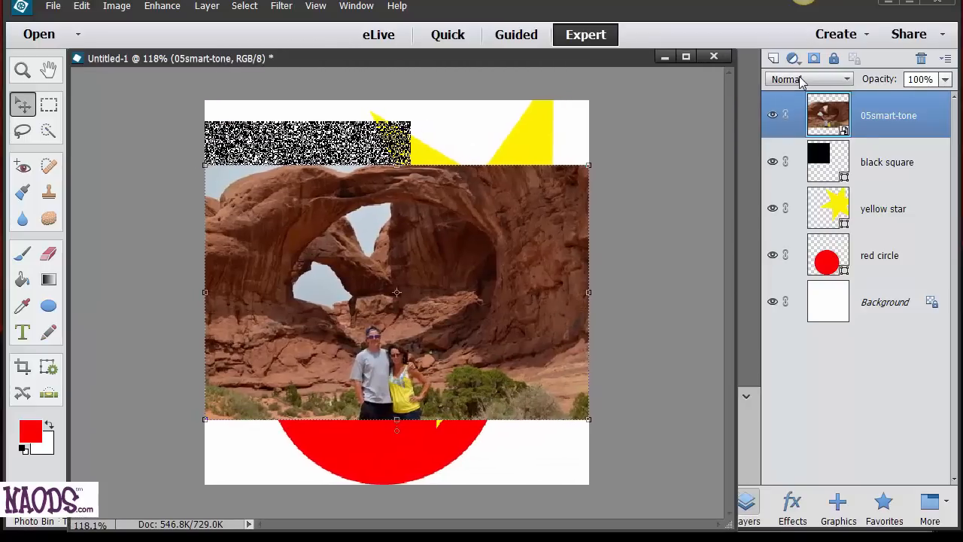
# Preview Dissolve and the darkening blend modes from Darken through Linear Burn to Darker Color on the 05smart-tone photo layer
pyautogui.click(801, 79)
pyautogui.click(788, 99)
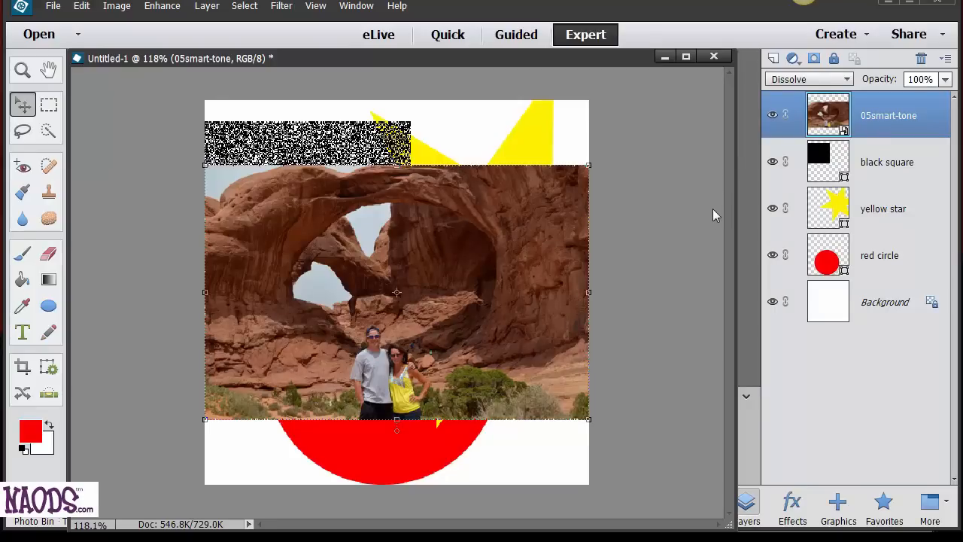
pyautogui.hotkey('shift', '+')
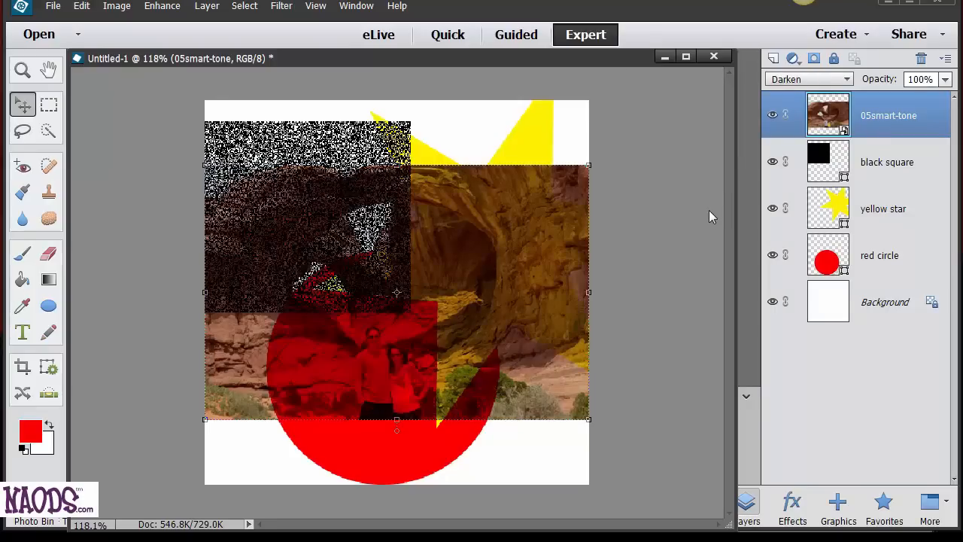
pyautogui.hotkey('shift', '+')
pyautogui.hotkey('shift', '+')
pyautogui.hotkey('shift', '+')
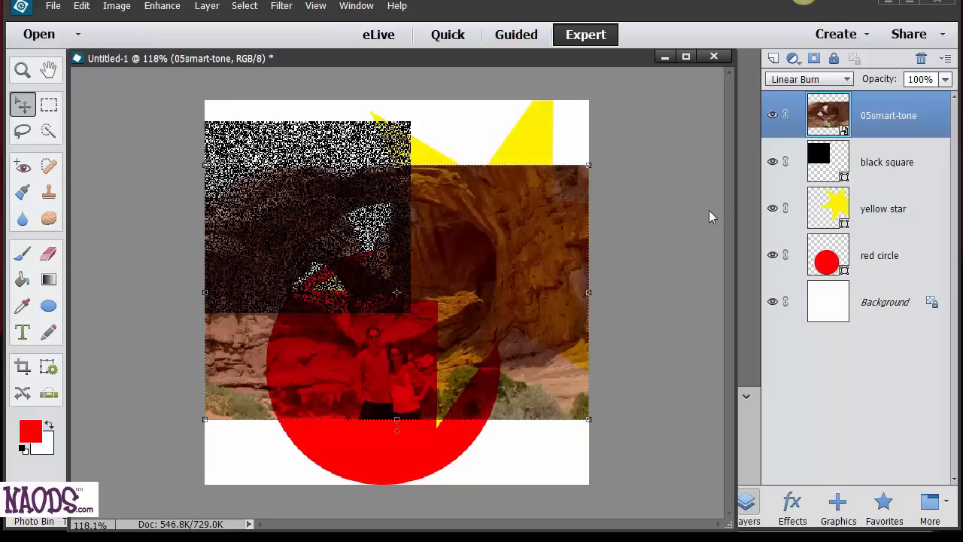
pyautogui.hotkey('shift', '+')
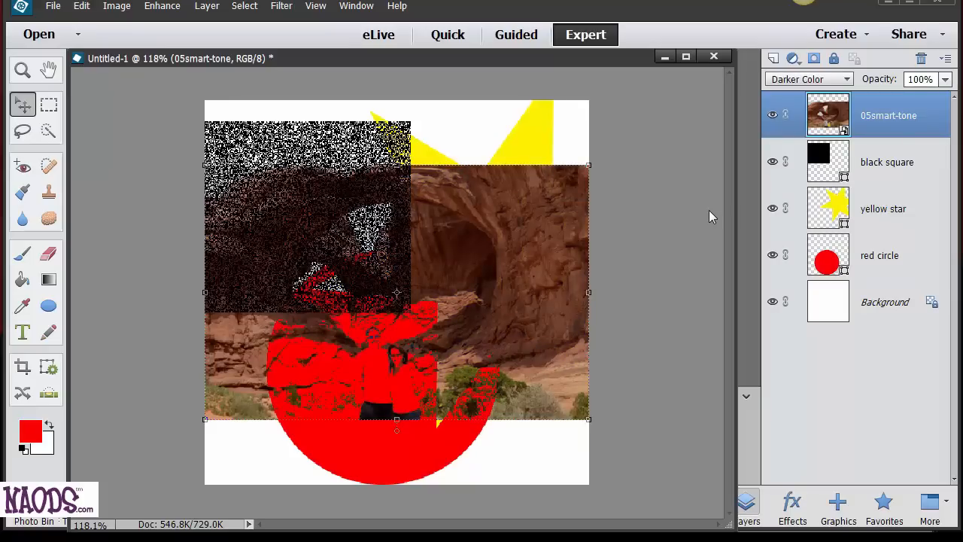
# Preview the lightening blend modes from Lighten through Linear Dodge (Add) to Lighter Color on the photo layer
pyautogui.hotkey('shift', '+')
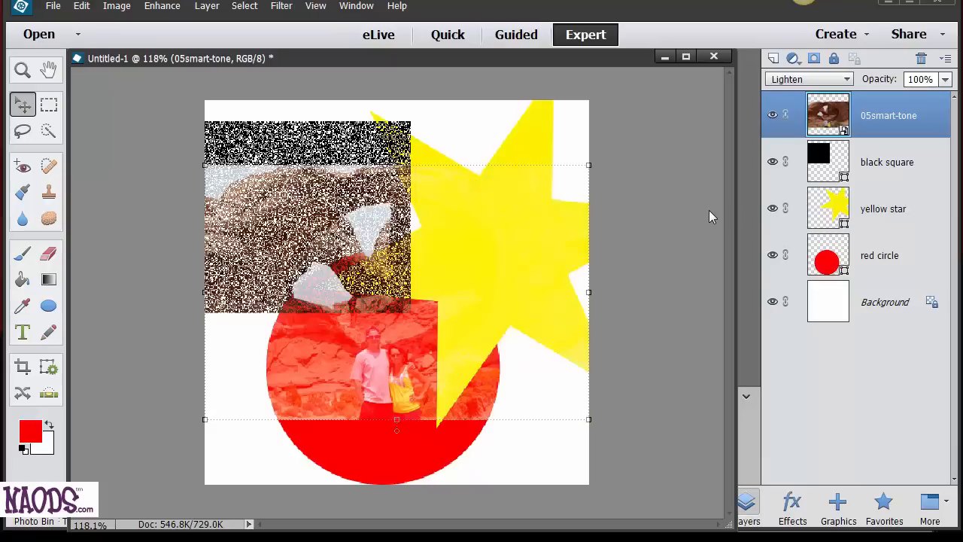
pyautogui.hotkey('shift', '+')
pyautogui.hotkey('shift', '+')
pyautogui.hotkey('shift', '+')
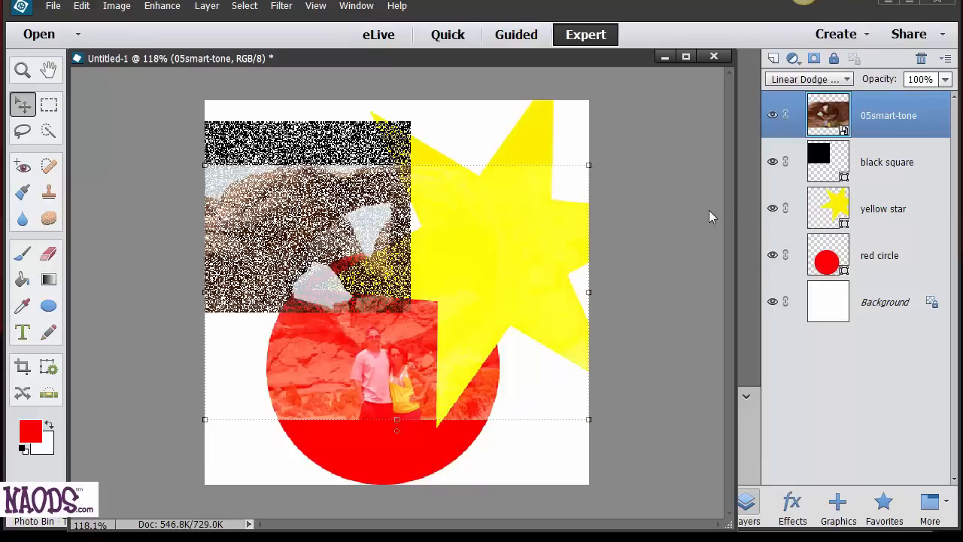
pyautogui.hotkey('shift', '+')
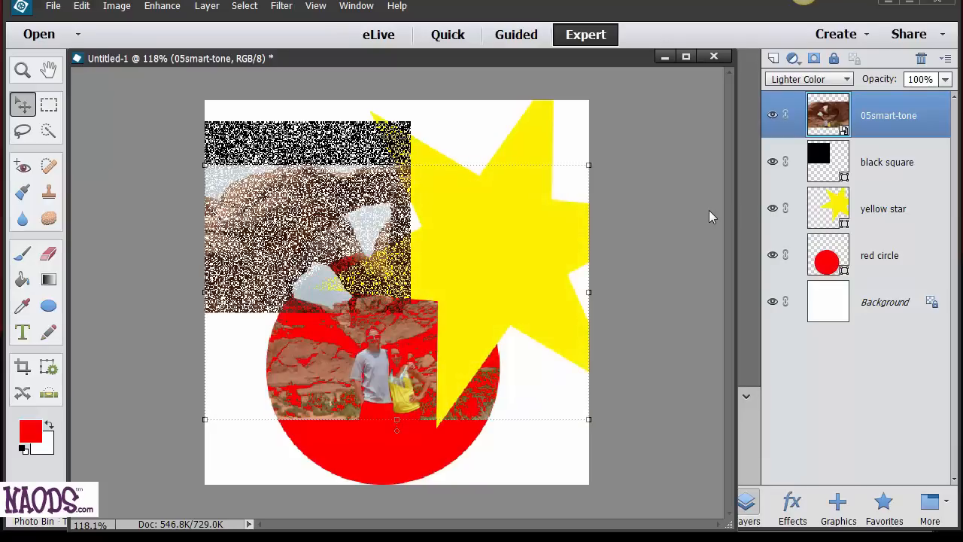
# Preview the contrast blend modes on the photo layer, from Overlay through Linear Light and Pin Light to Hard Mix
pyautogui.hotkey('shift', '+')
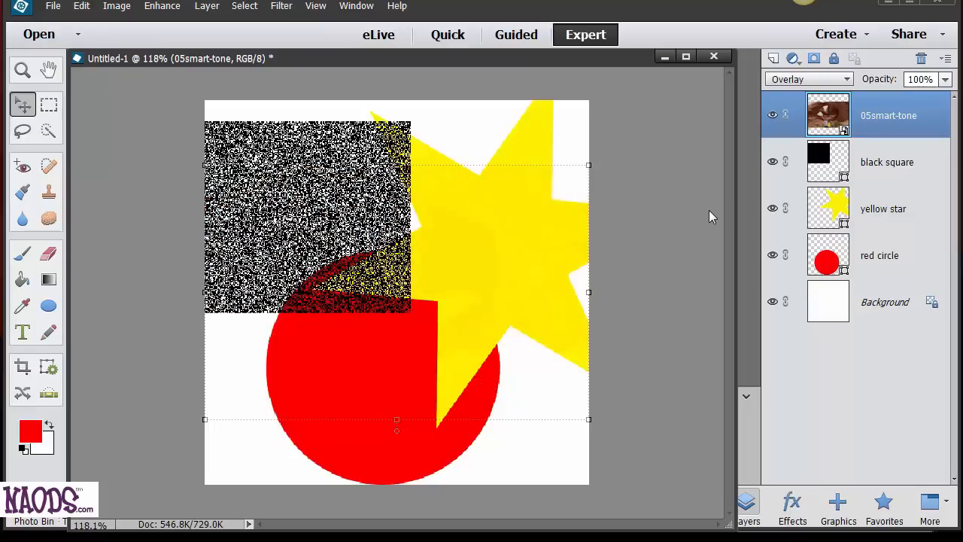
pyautogui.hotkey('shift', '+')
pyautogui.hotkey('shift', '-')
pyautogui.hotkey('shift', '+')
pyautogui.hotkey('shift', '+')
pyautogui.hotkey('shift', '+')
pyautogui.hotkey('shift', '+')
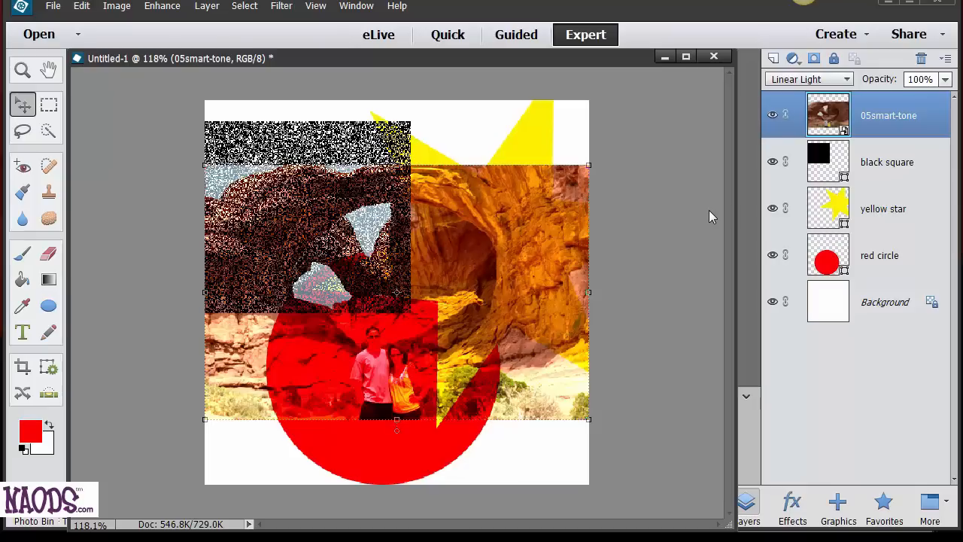
pyautogui.hotkey('shift', '+')
pyautogui.hotkey('shift', '+')
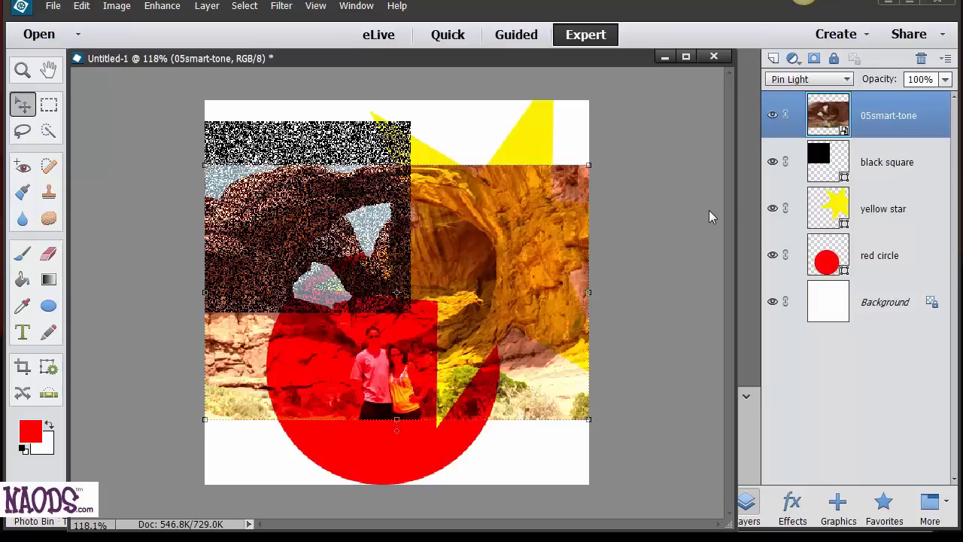
# Return the photo layer's blend mode to Normal and look over the full list of blend modes without choosing another
pyautogui.click(809, 79)
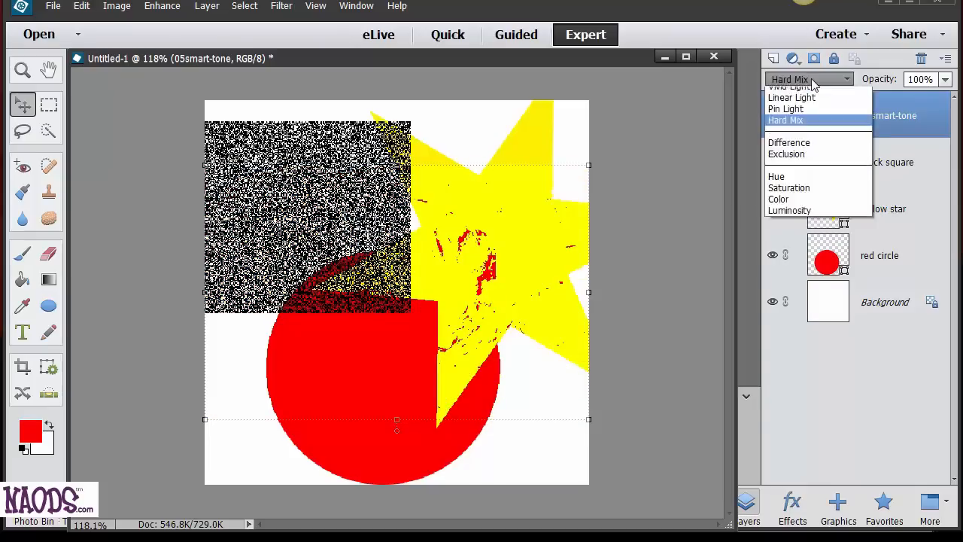
pyautogui.click(783, 94)
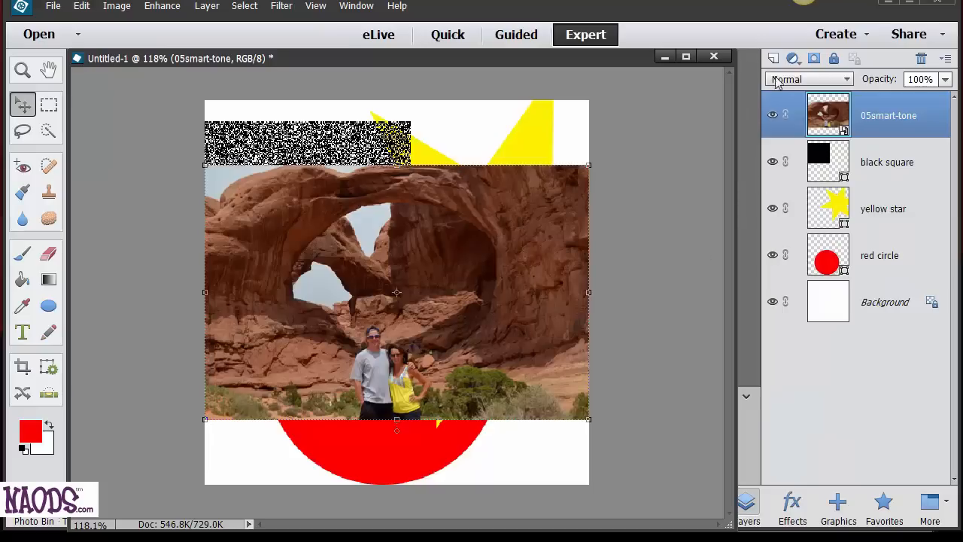
pyautogui.click(803, 80)
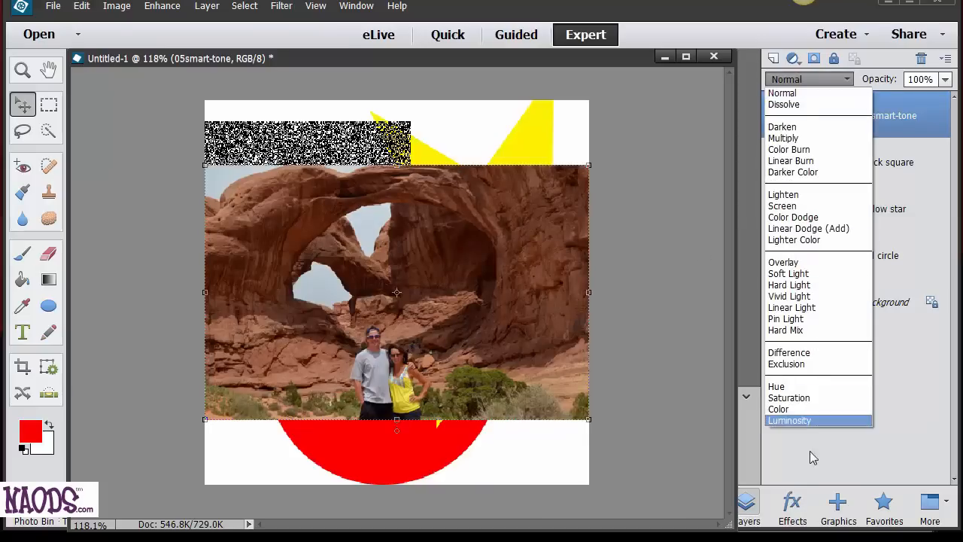
pyautogui.click(901, 110)
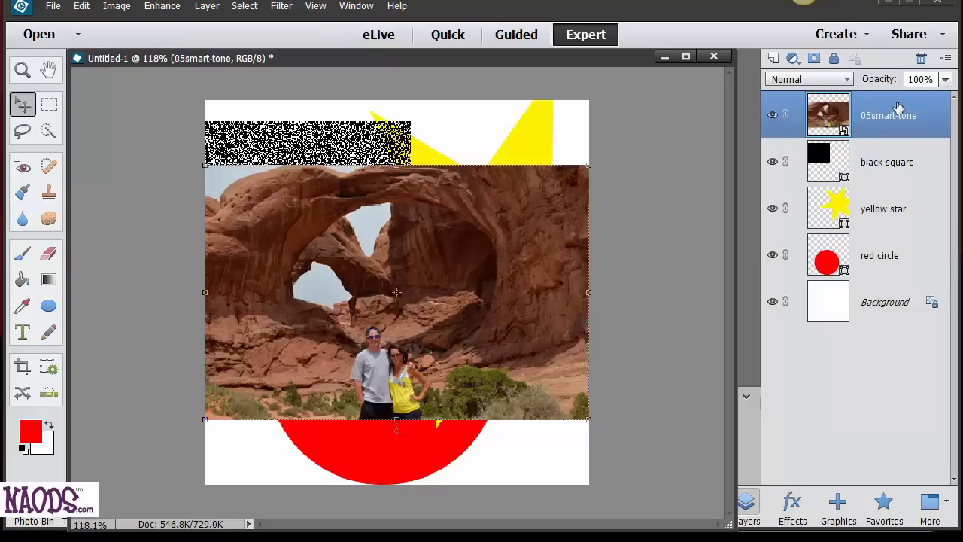